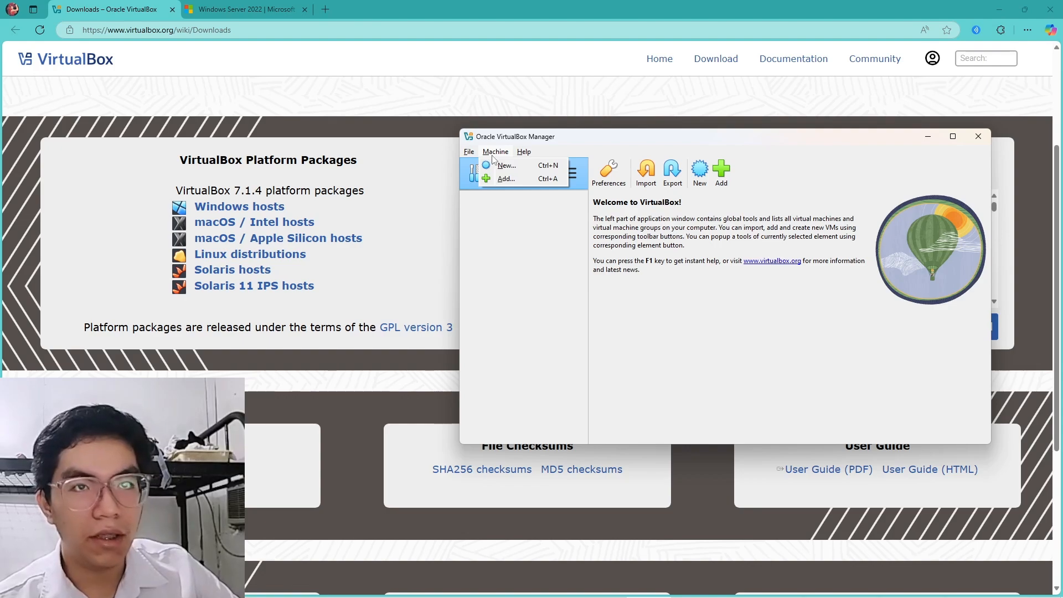
Start a new virtual machine from the SERVER_EVAL_x64FRE_en-us.iso disc image
click(500, 164)
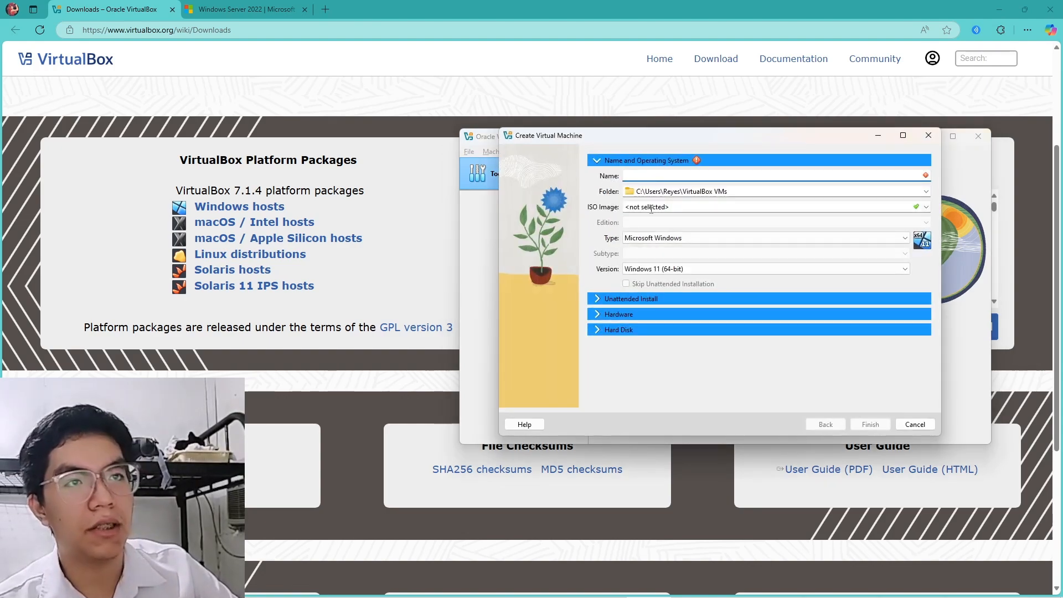
click(926, 207)
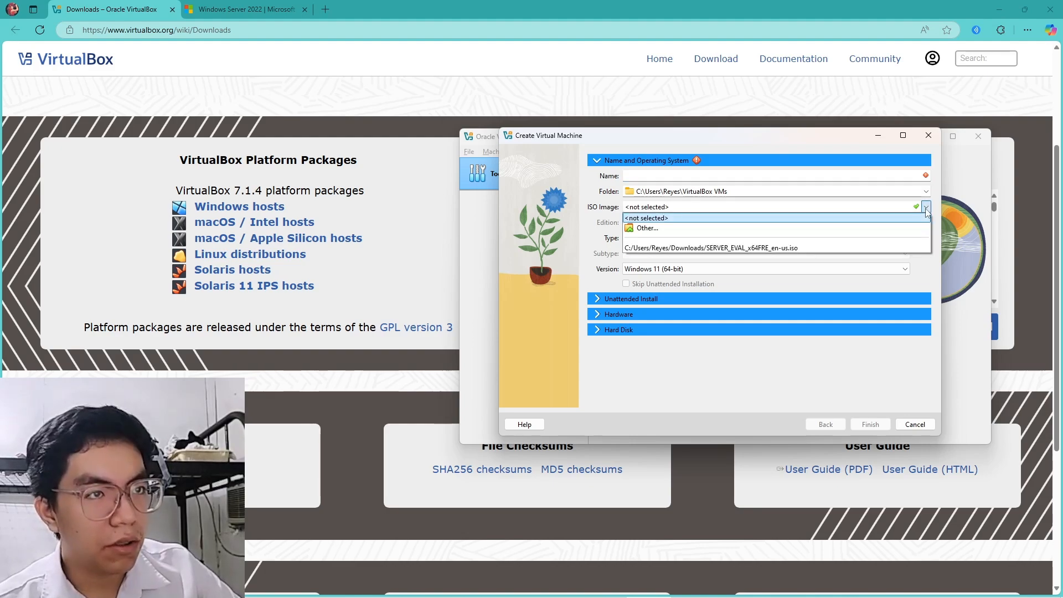
click(713, 230)
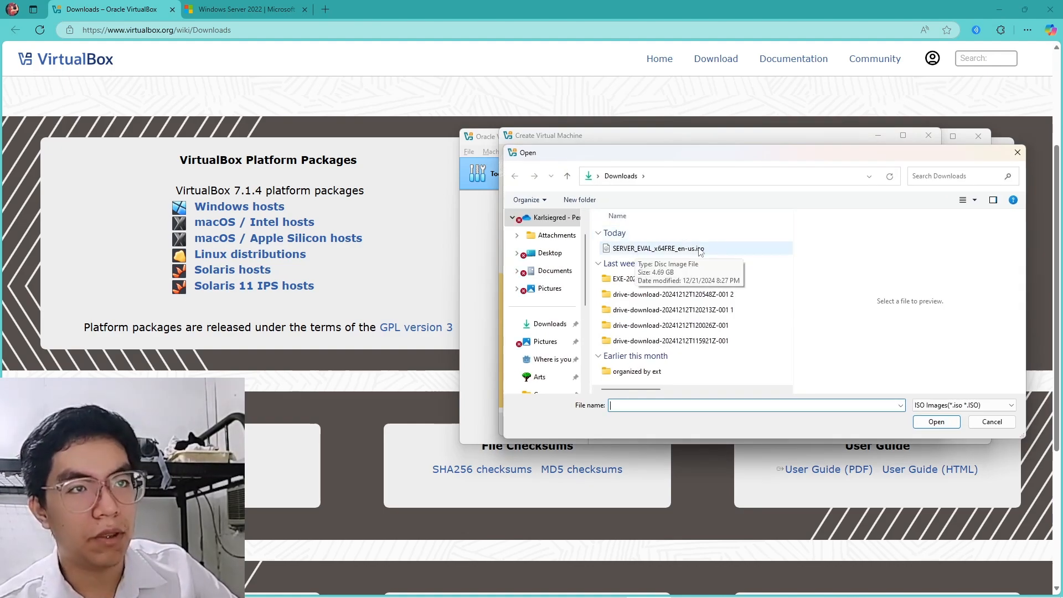
click(634, 249)
click(938, 420)
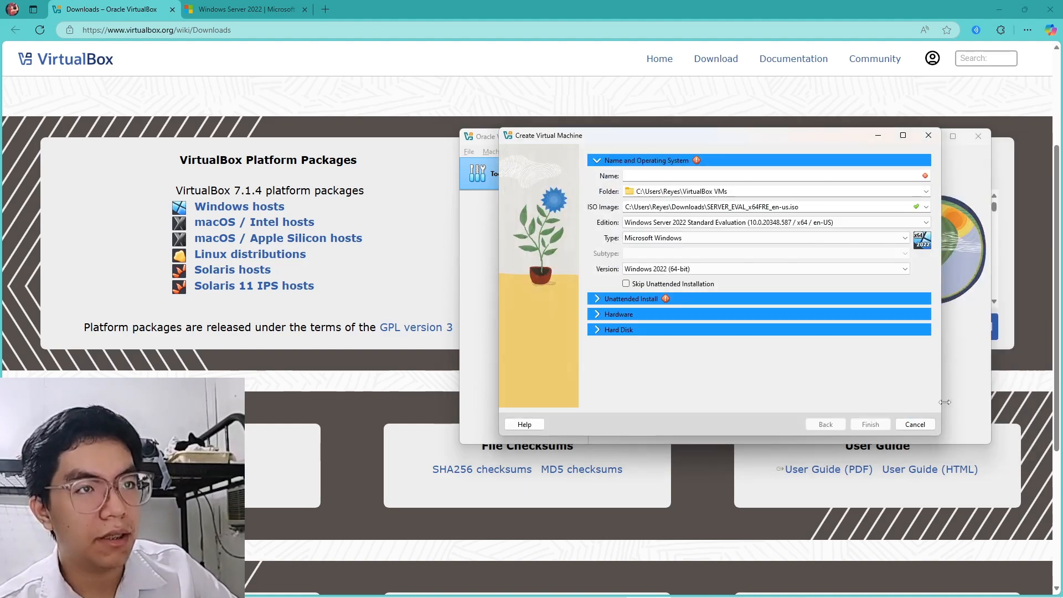
Skip unattended installation and name the machine 'windows server'
click(628, 285)
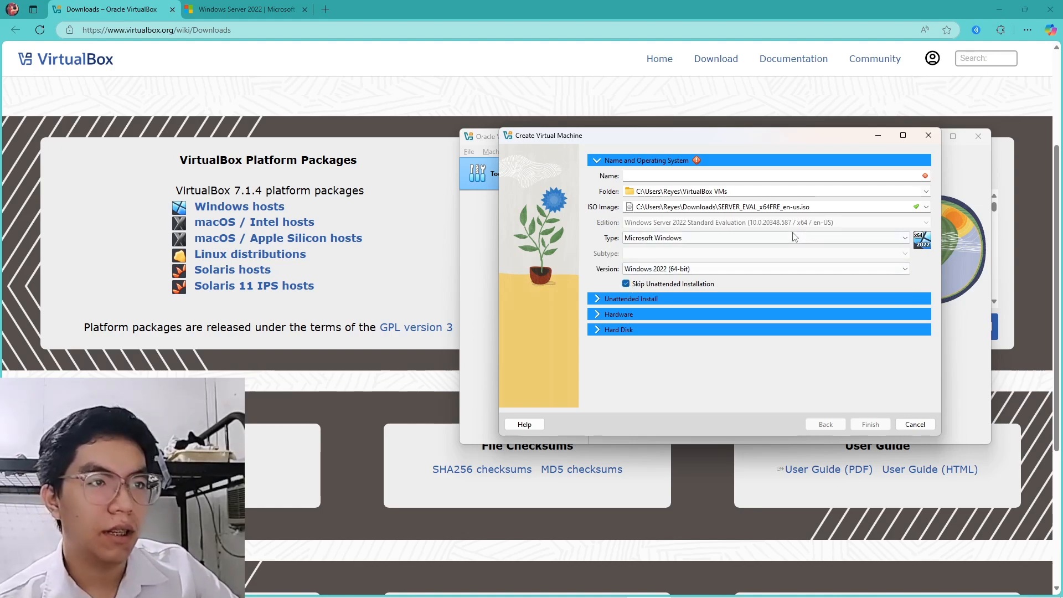
click(670, 180)
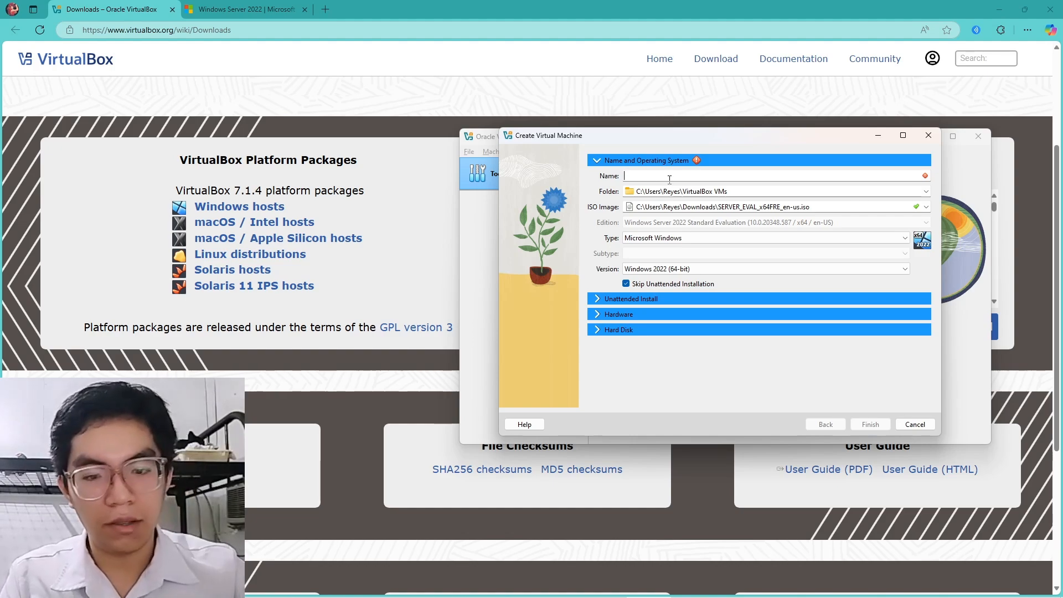
text(windows ser)
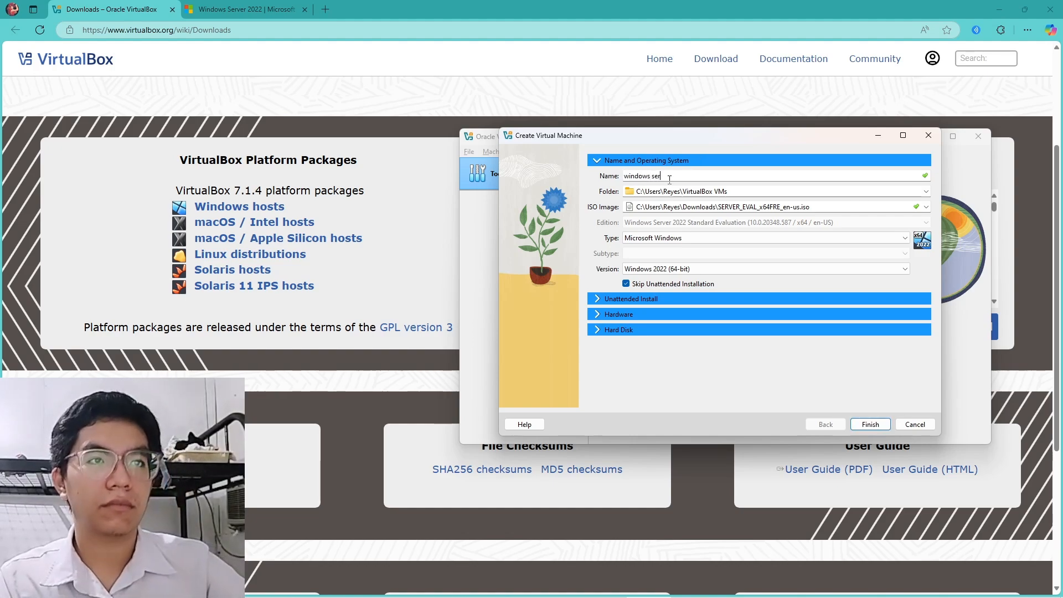
text(ver)
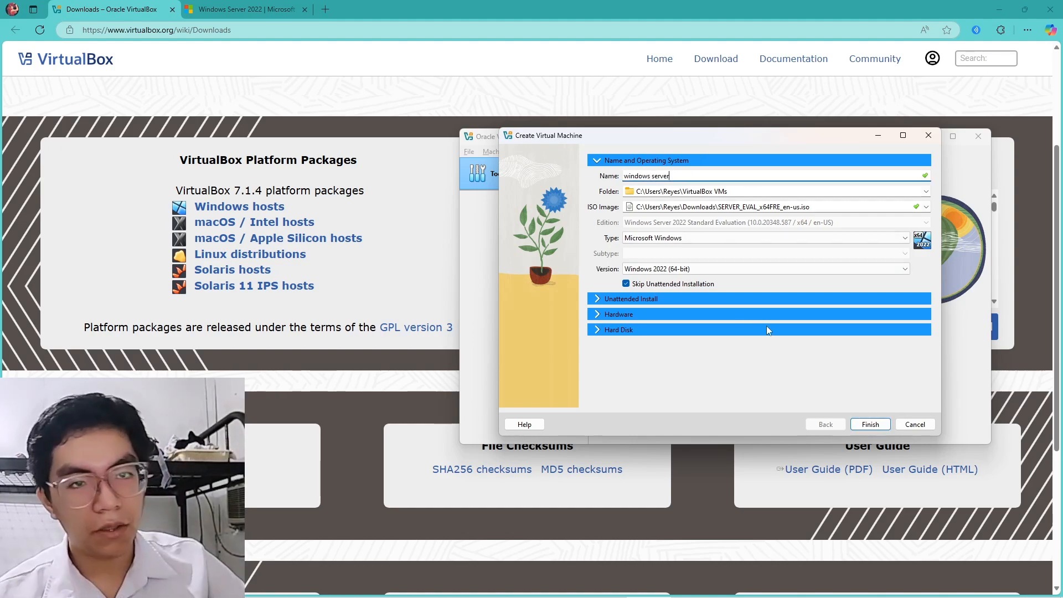
Finish creating the windows server VM, power it on, and let it capture keyboard and mouse
click(869, 424)
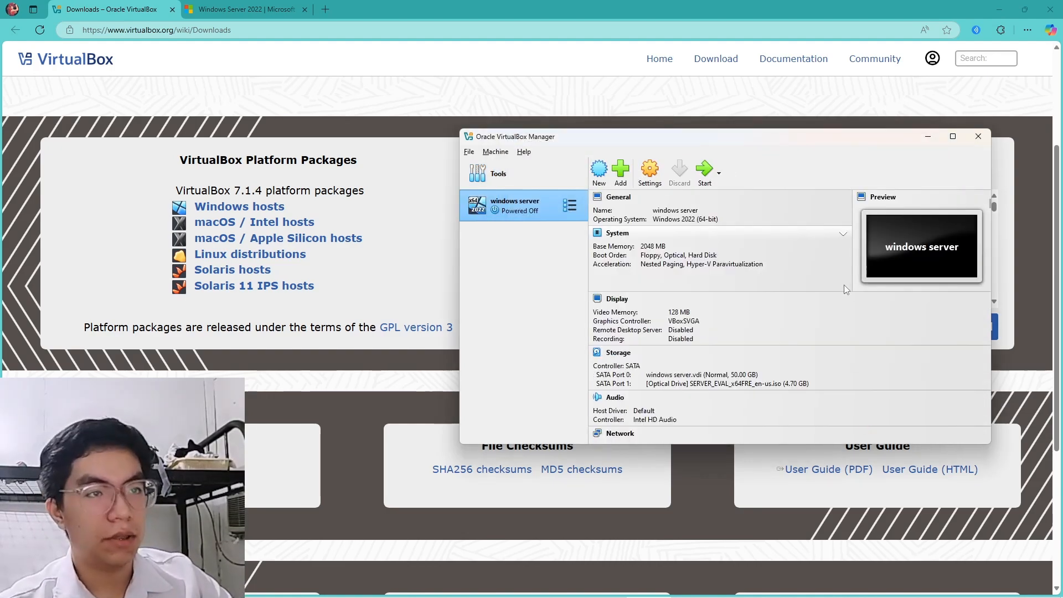
double_click(539, 209)
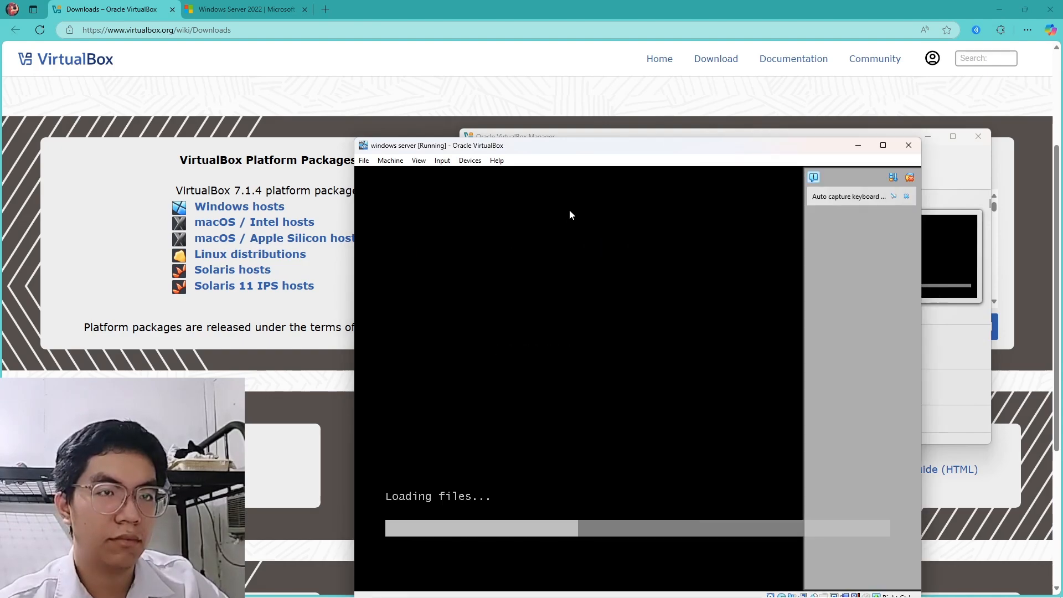
drag(638, 148, 690, 86)
click(702, 170)
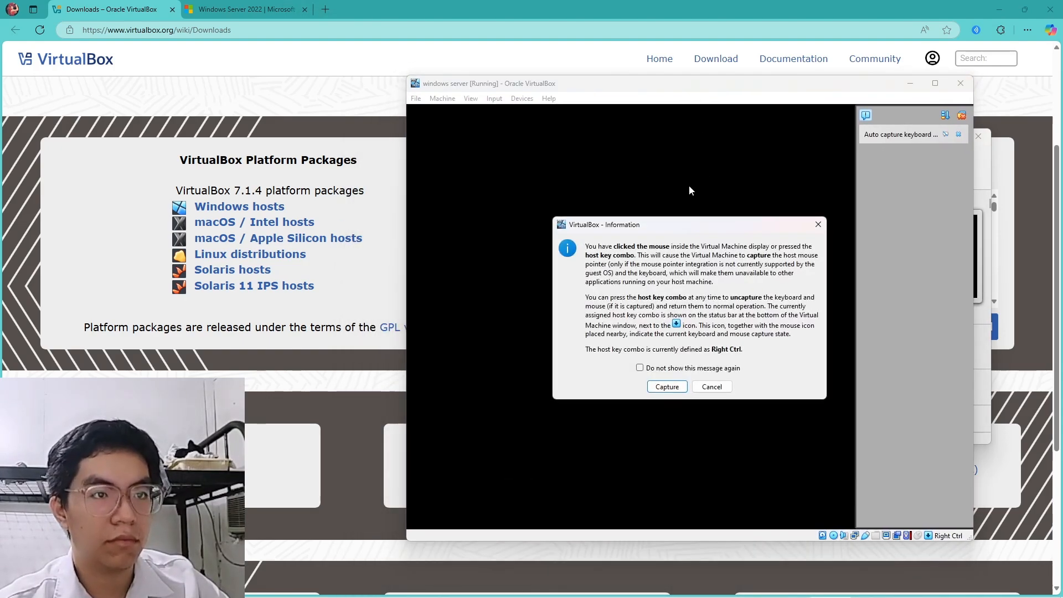
click(712, 386)
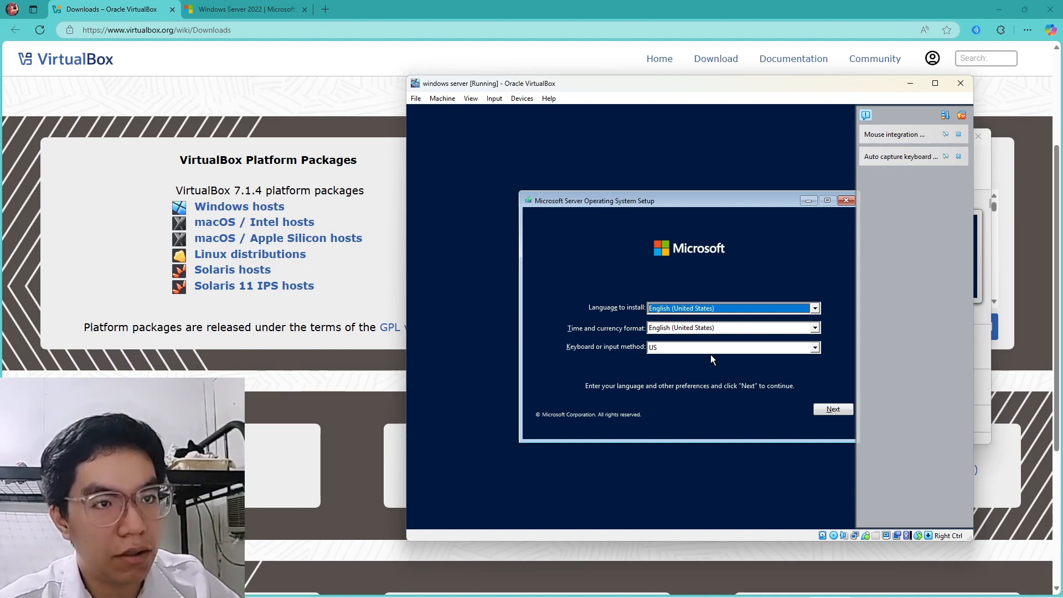
Accept the default language settings and begin the Windows Server installation
double_click(736, 327)
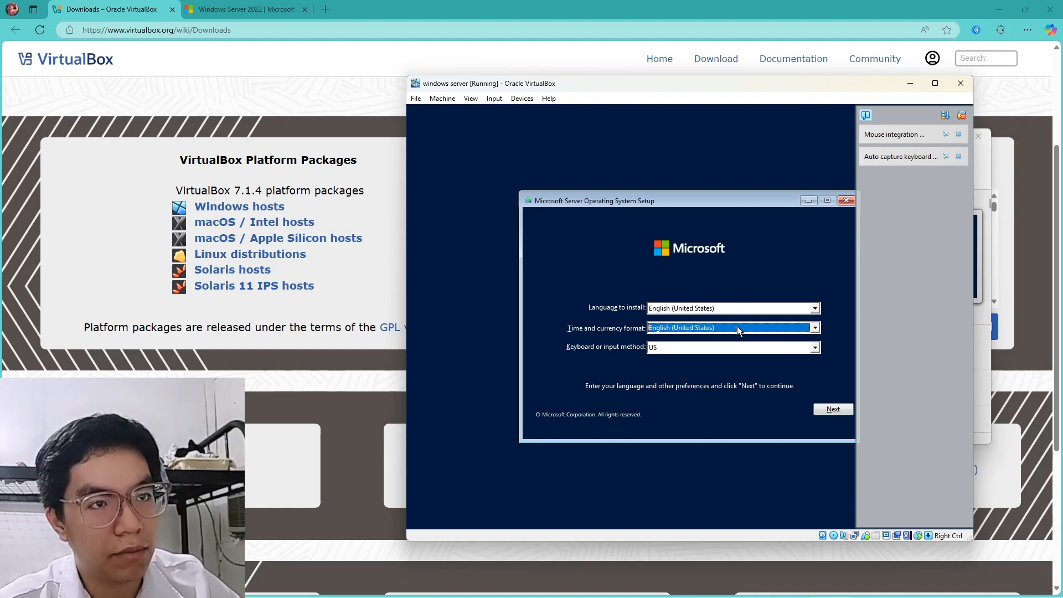
click(834, 409)
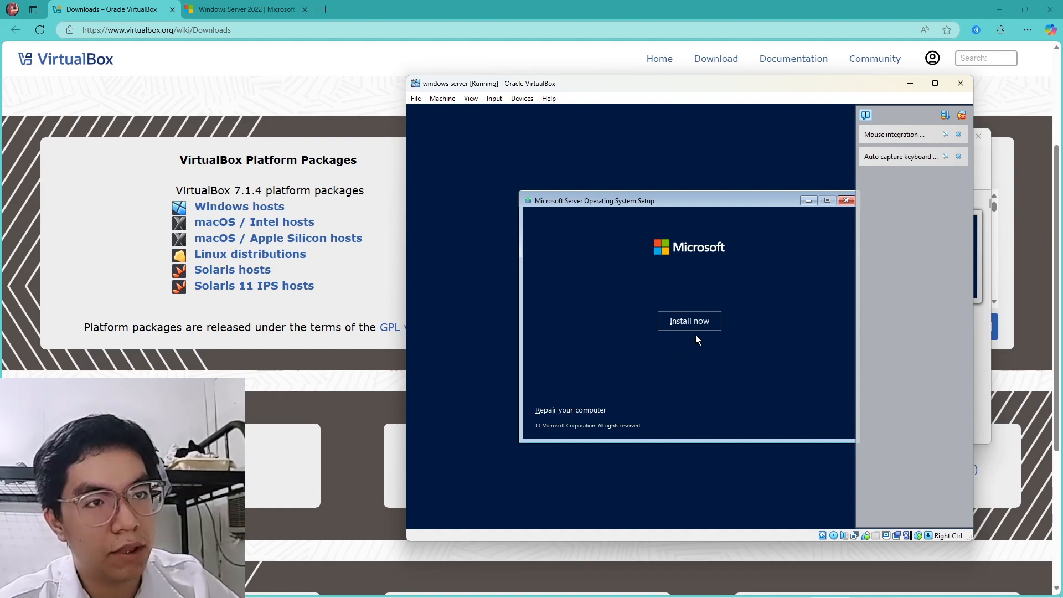
click(688, 320)
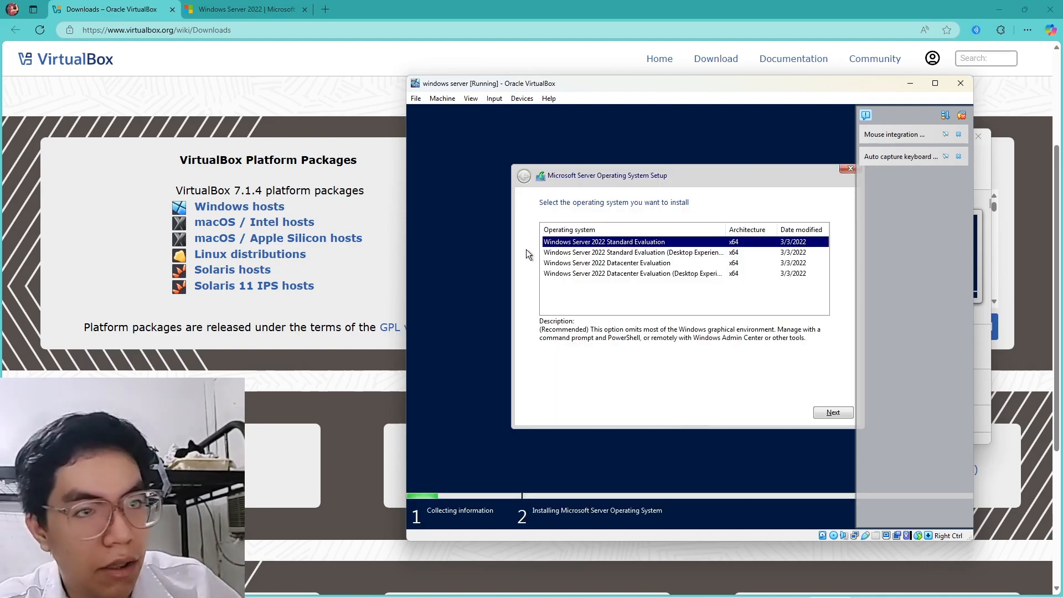
Choose Datacenter Evaluation (Desktop Experience), accept the license terms, and pick a custom installation
click(603, 274)
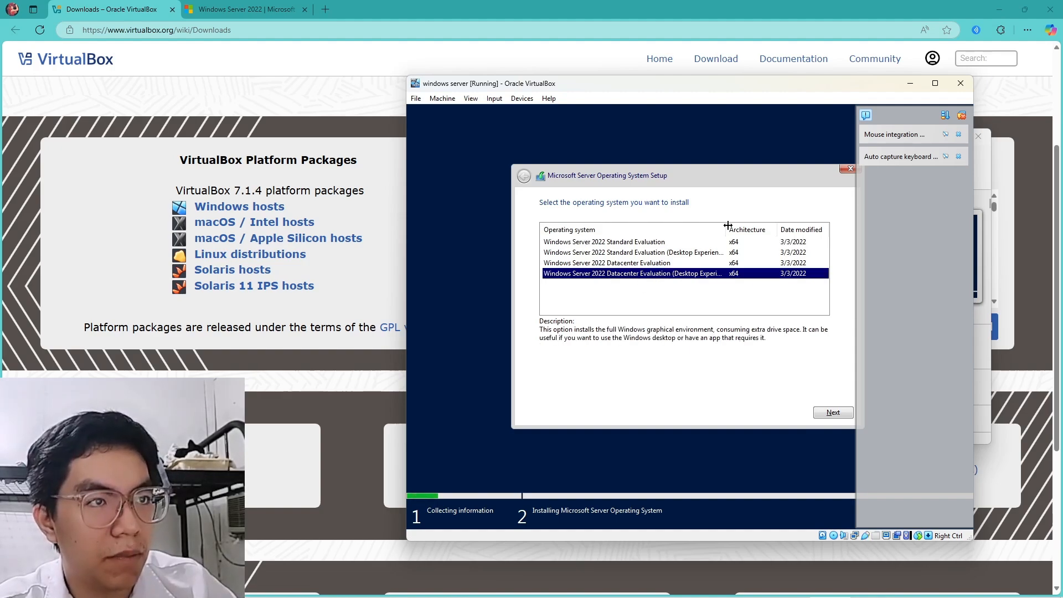
mouse_move(726, 229)
mouse_down()
mouse_move(767, 229)
mouse_move(739, 230)
mouse_up()
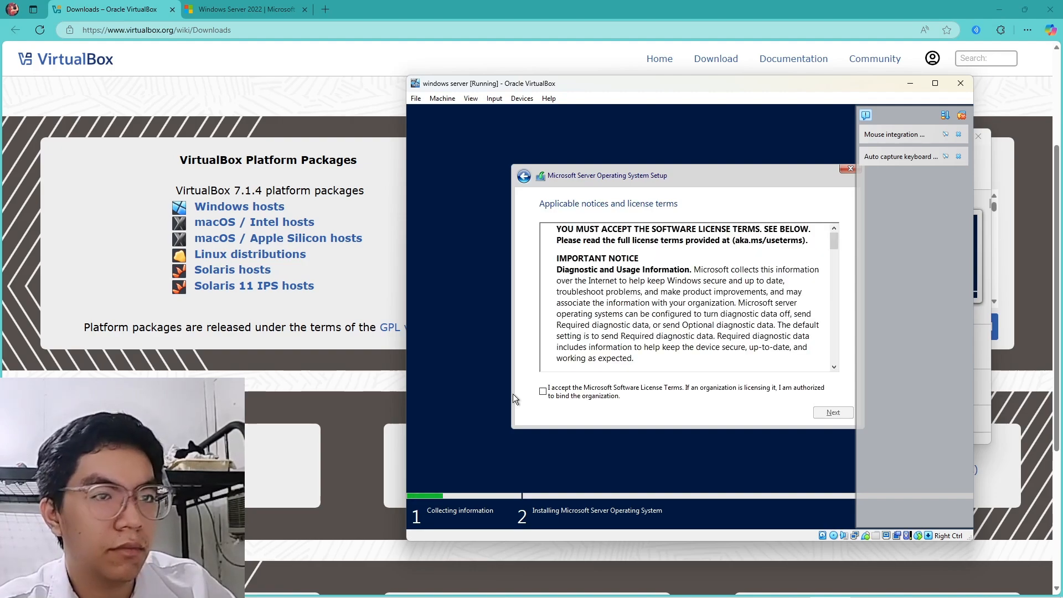
click(544, 392)
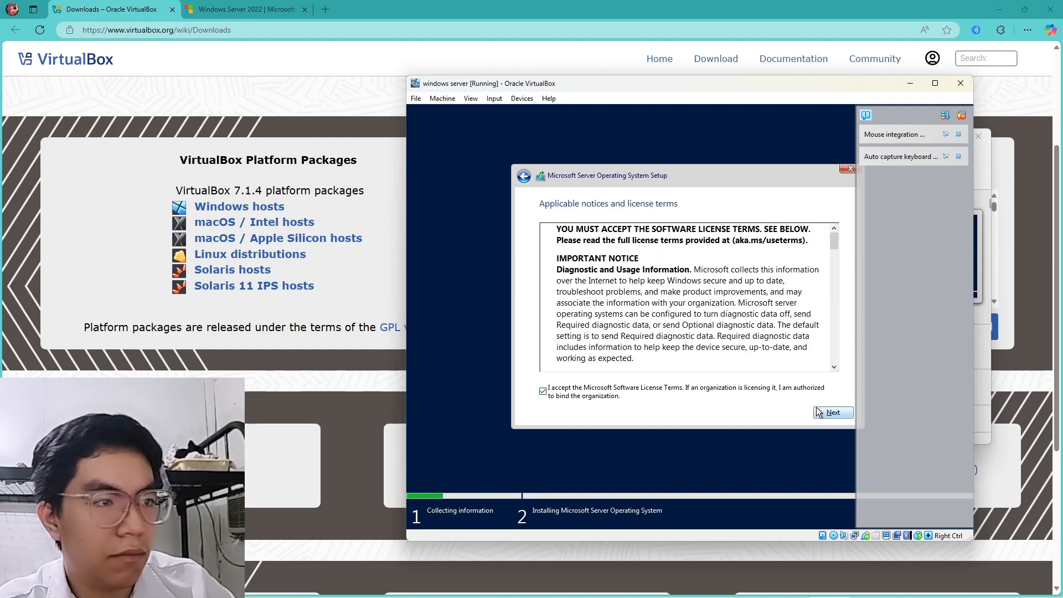
click(834, 413)
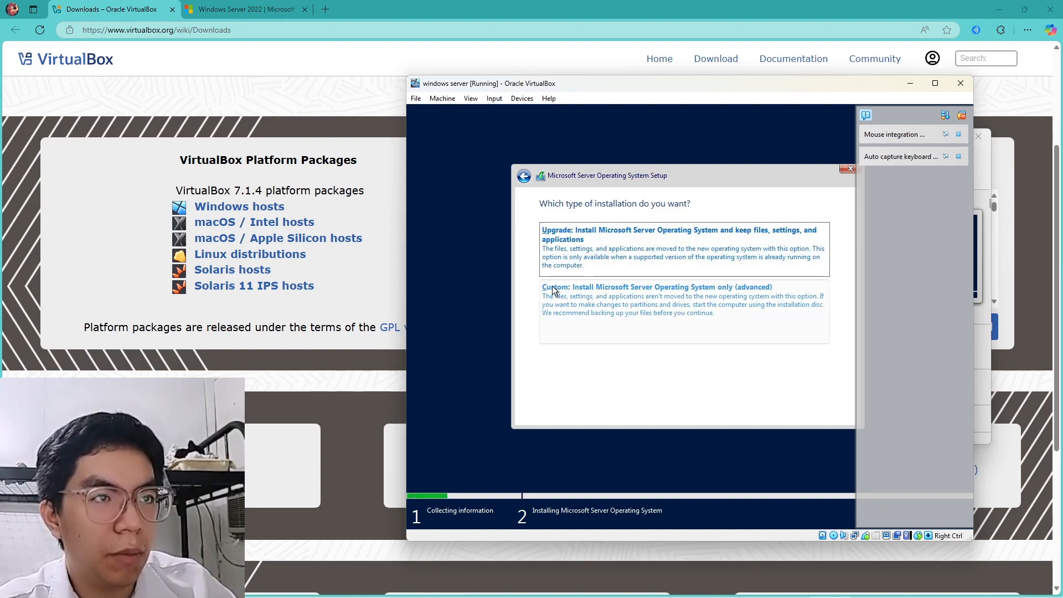
click(582, 310)
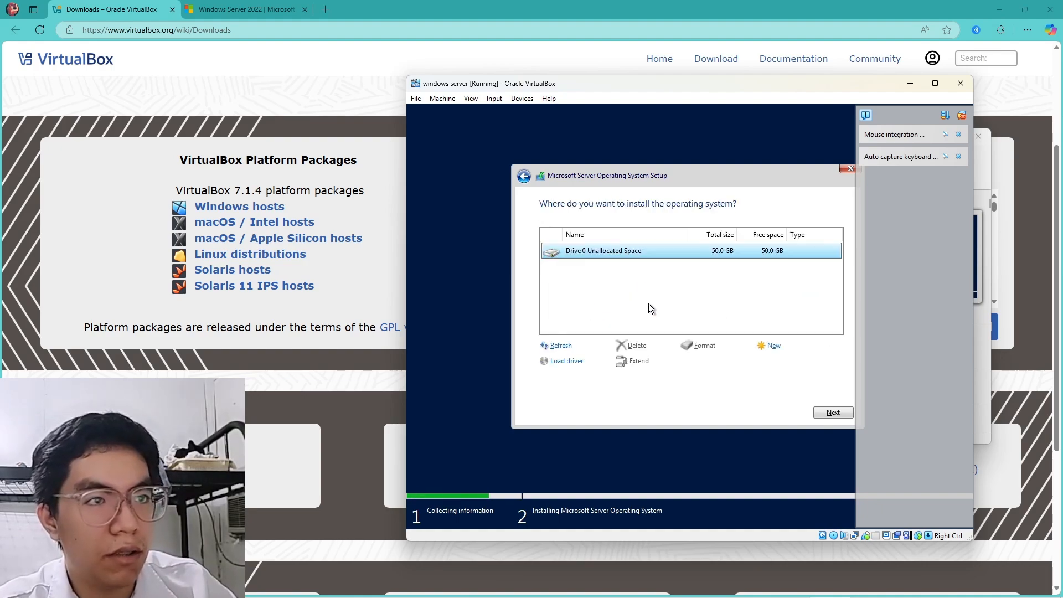
Install onto Drive 0's unallocated space, then enter and confirm the Administrator password
click(833, 412)
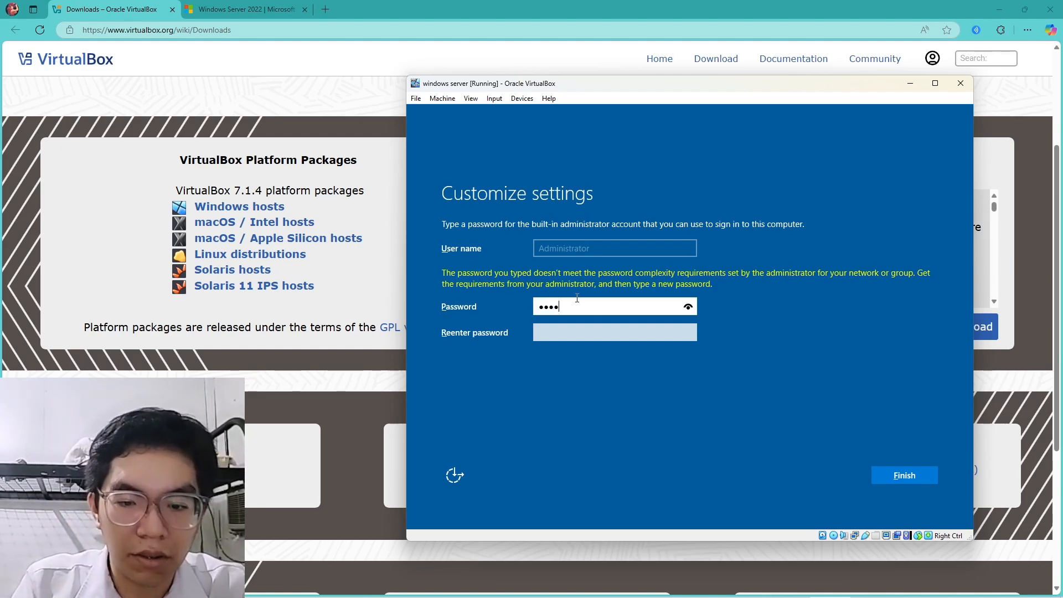
text(1234)
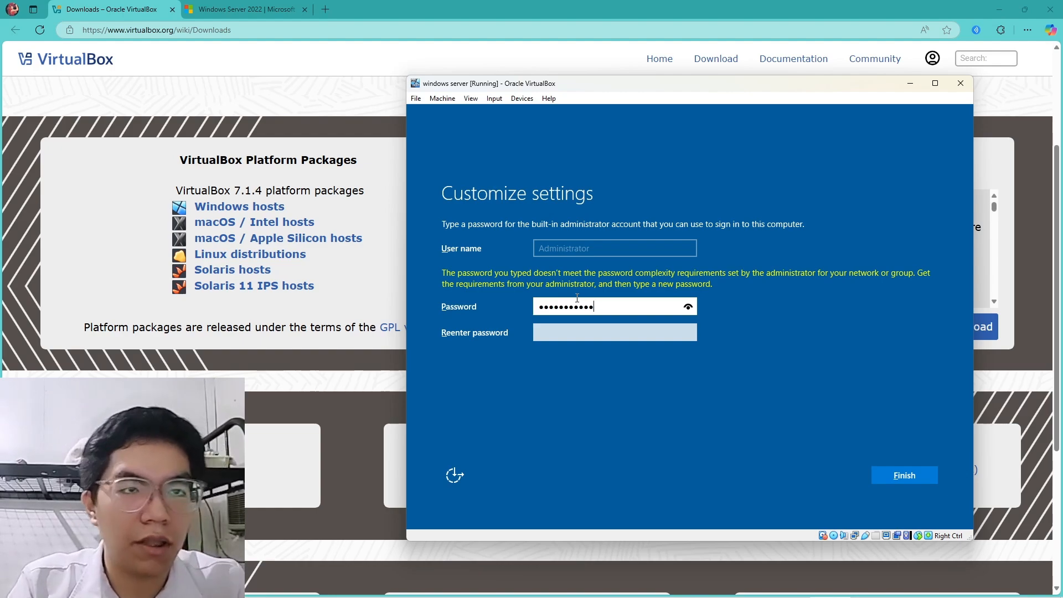
click(688, 306)
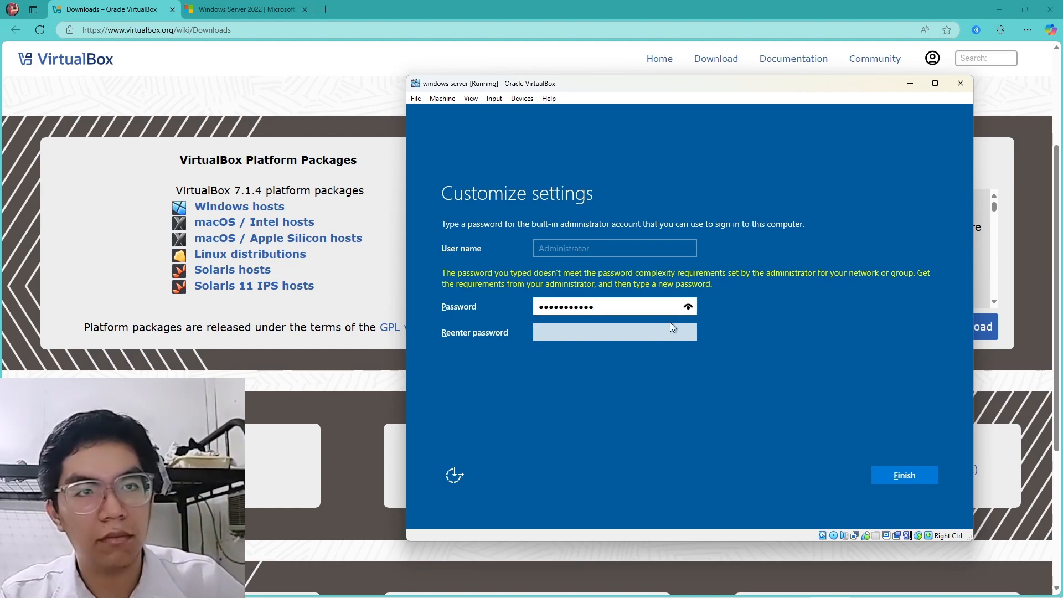
click(644, 330)
text(•••)
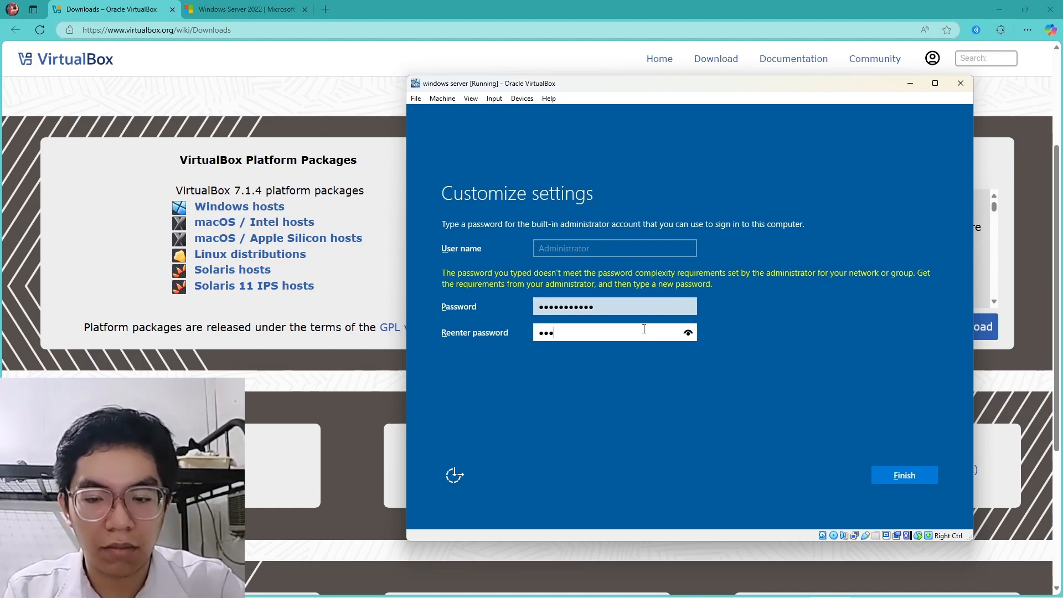
text(•••)
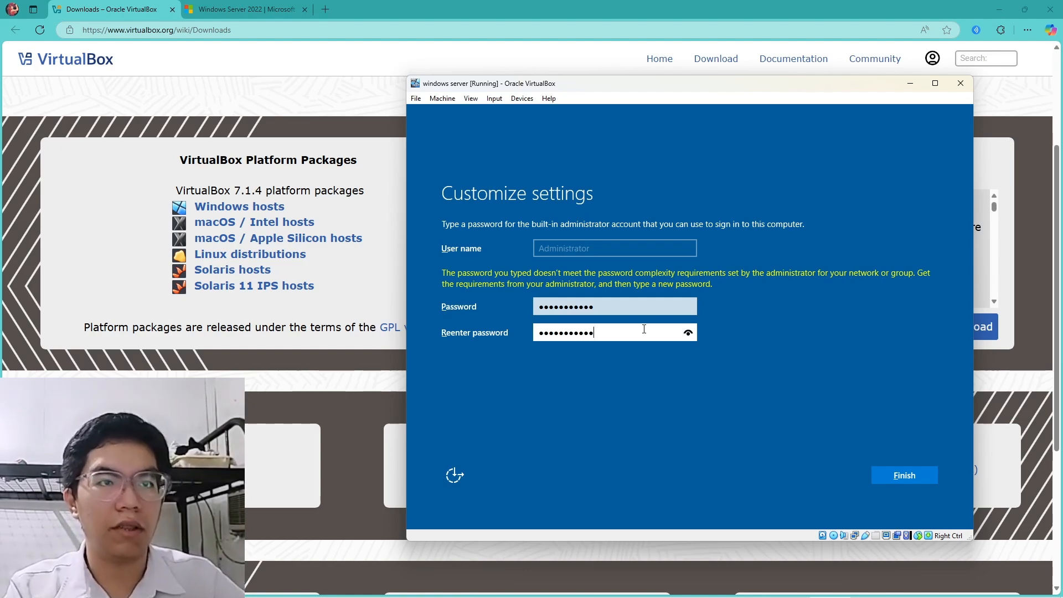
click(689, 332)
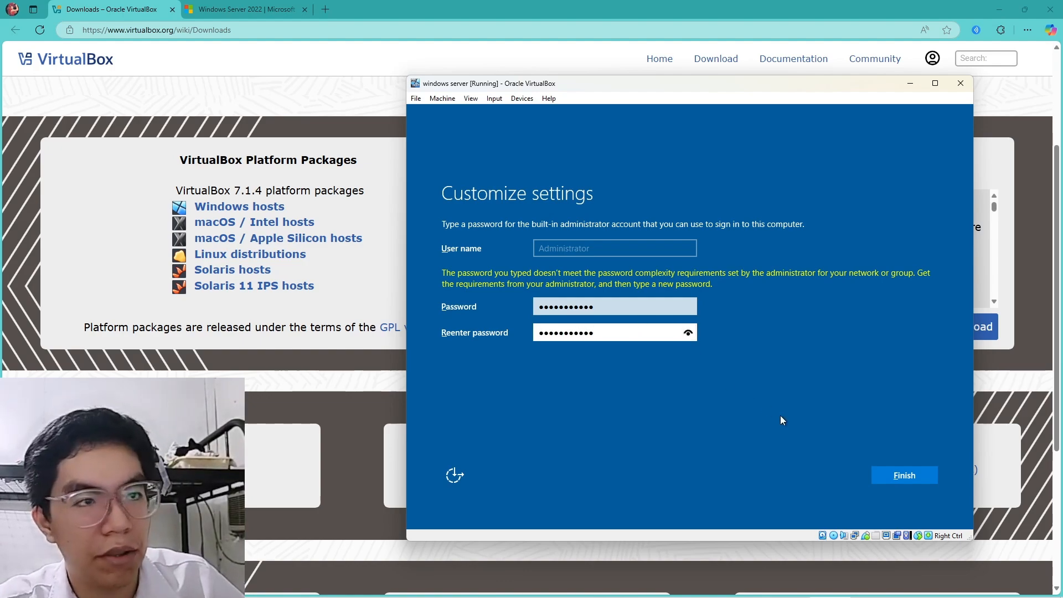
click(913, 478)
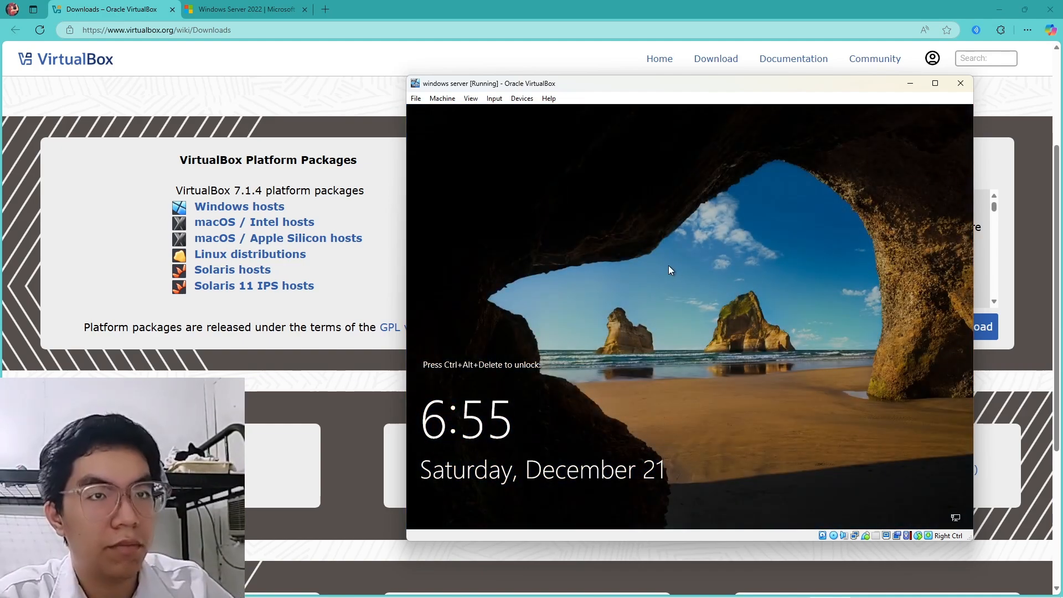
Send Ctrl-Alt-Del to the VM and sign in with the Administrator password
click(496, 99)
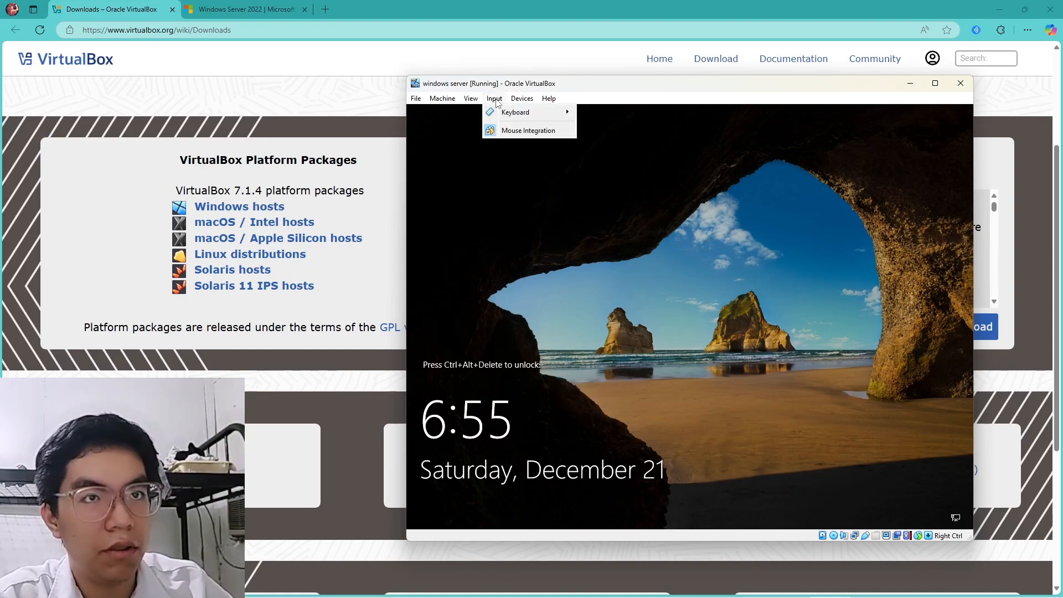
mouse_move(509, 113)
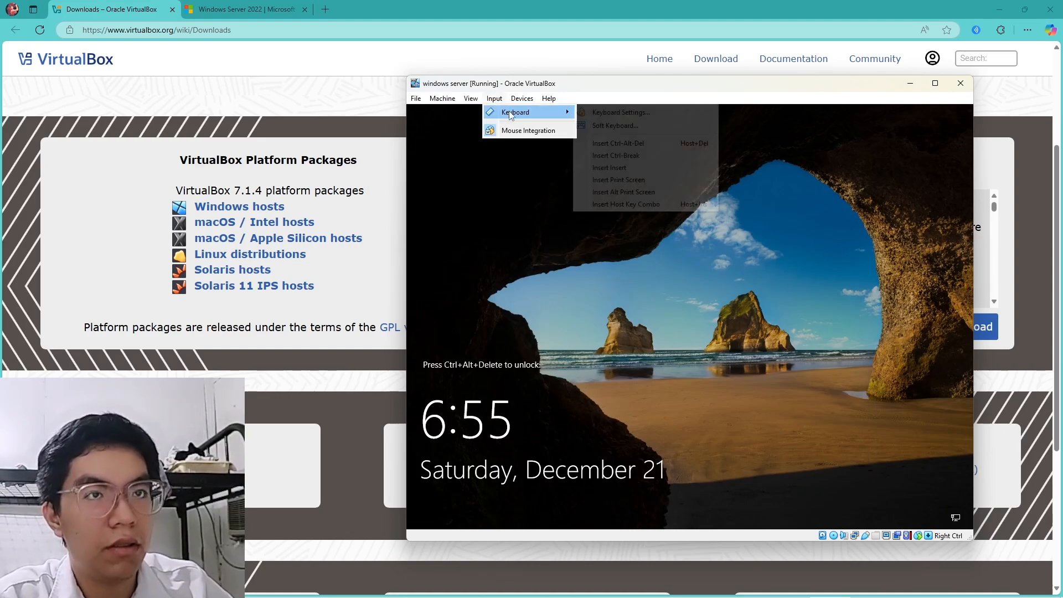
click(629, 146)
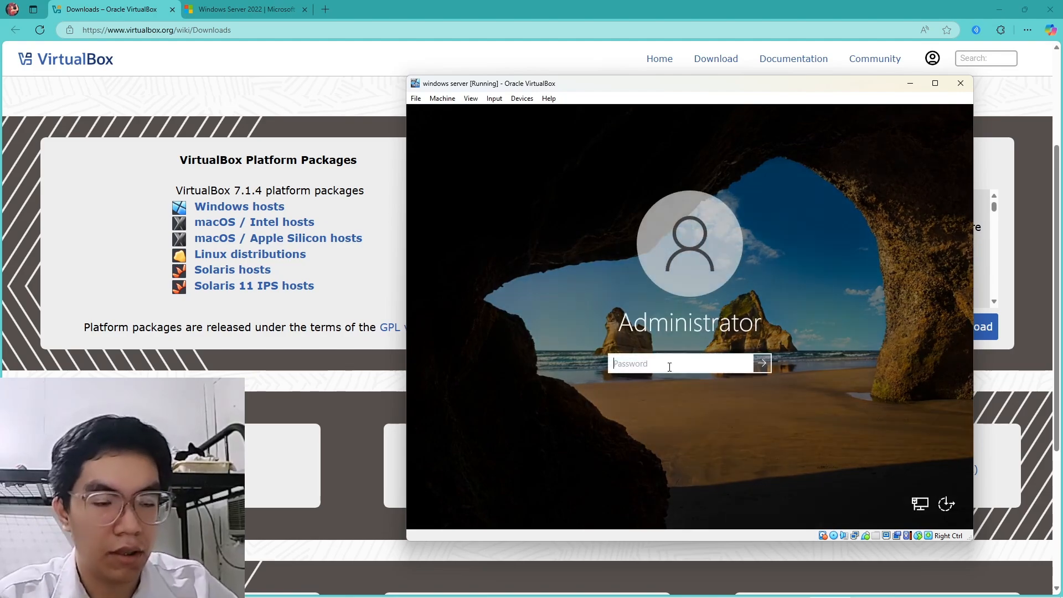
text(*******)
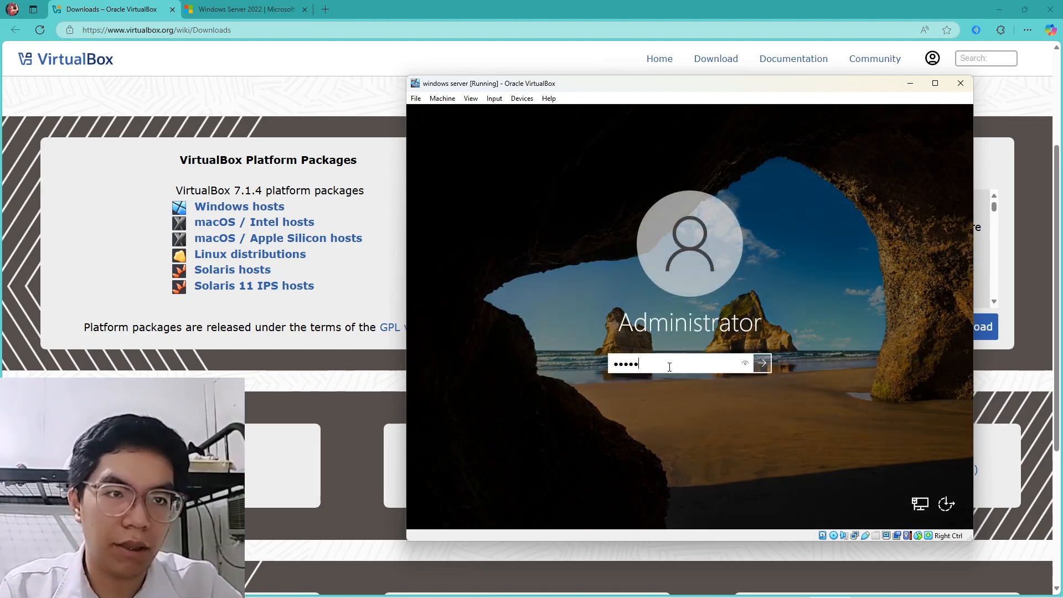
text(****)
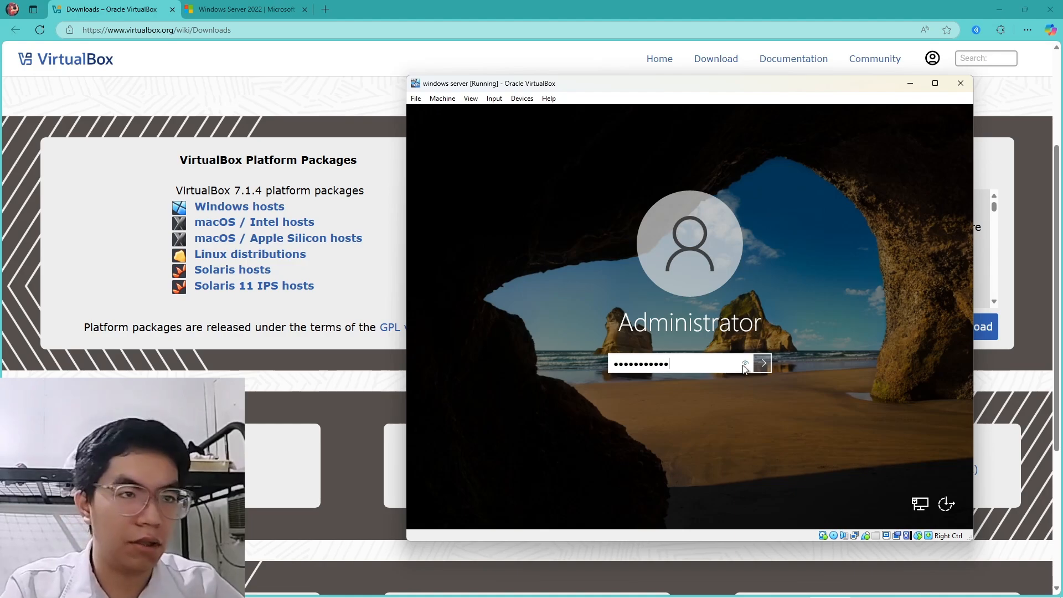
click(745, 365)
click(766, 369)
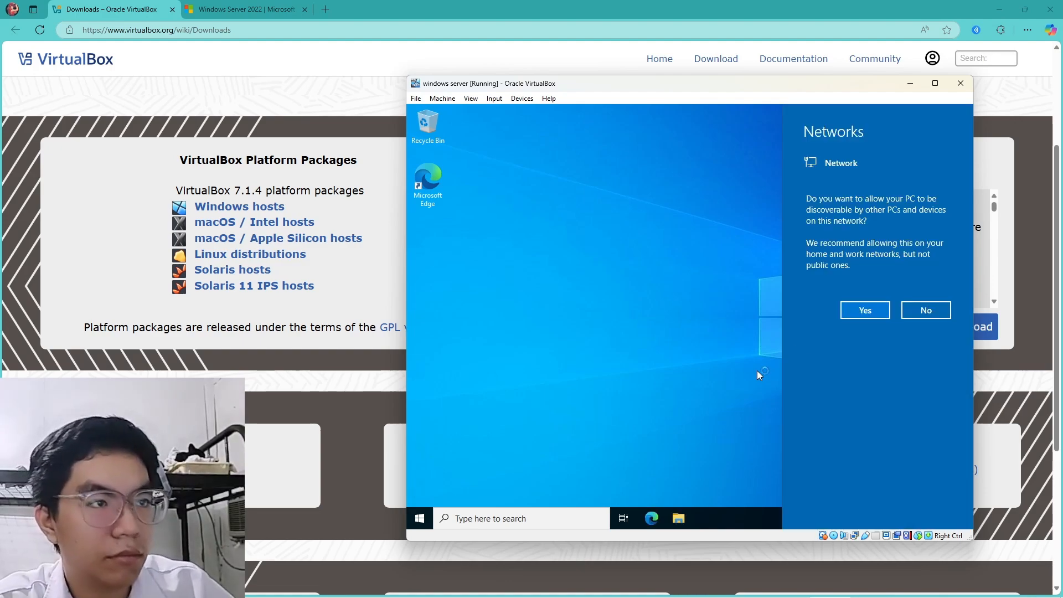
Answer Yes to make the server discoverable on the network
click(863, 309)
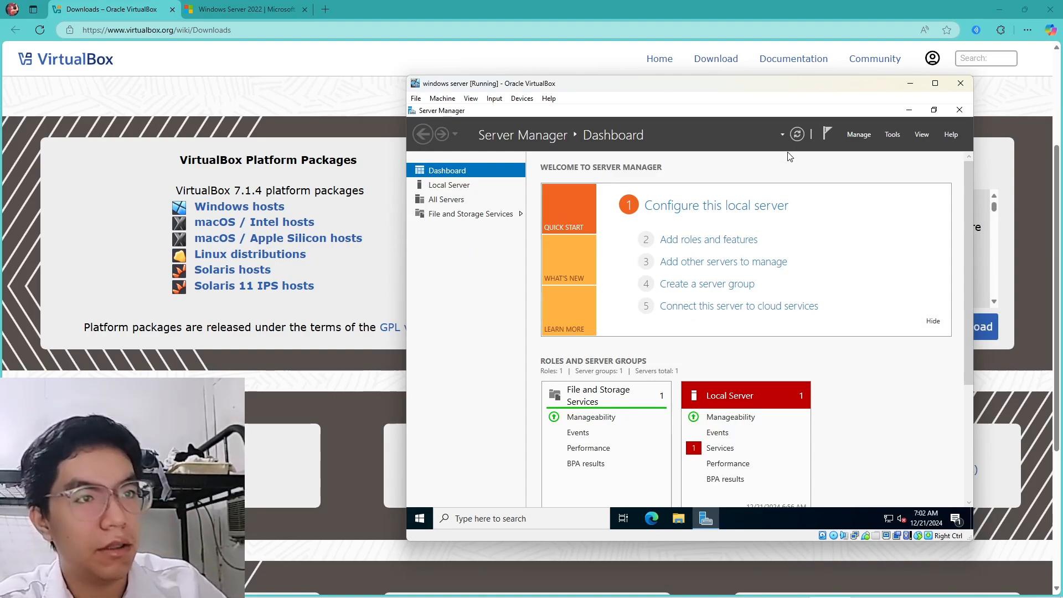
Launch Add Roles and Features for a role-based installation on this server
click(859, 135)
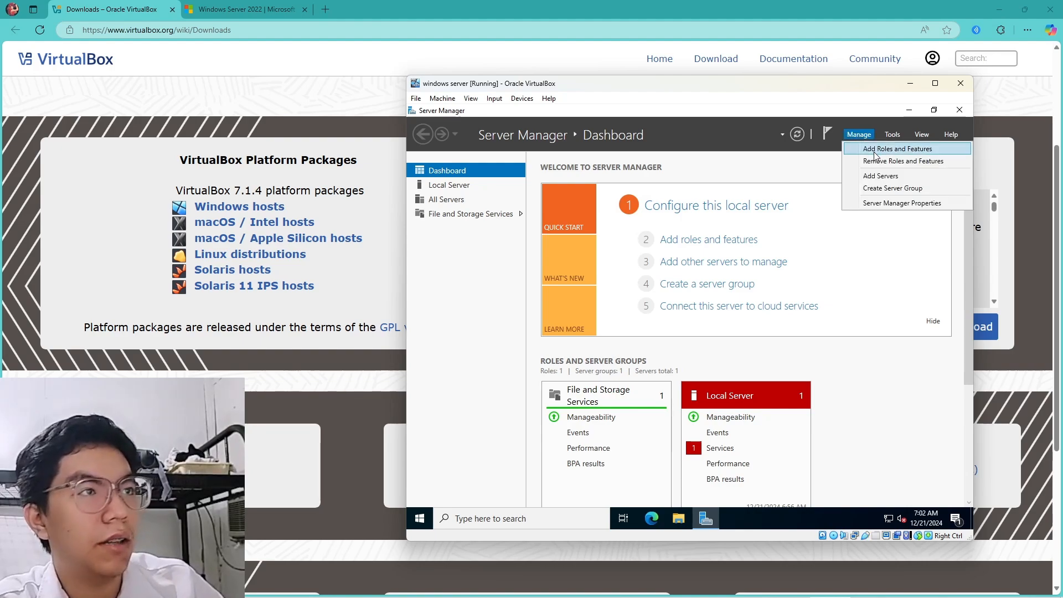
click(874, 149)
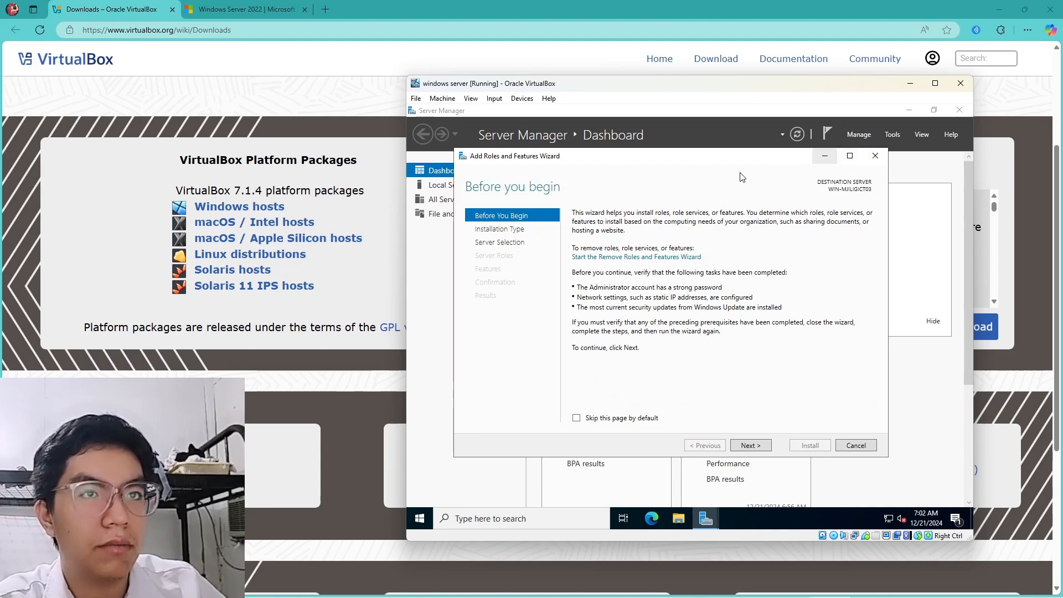
click(756, 445)
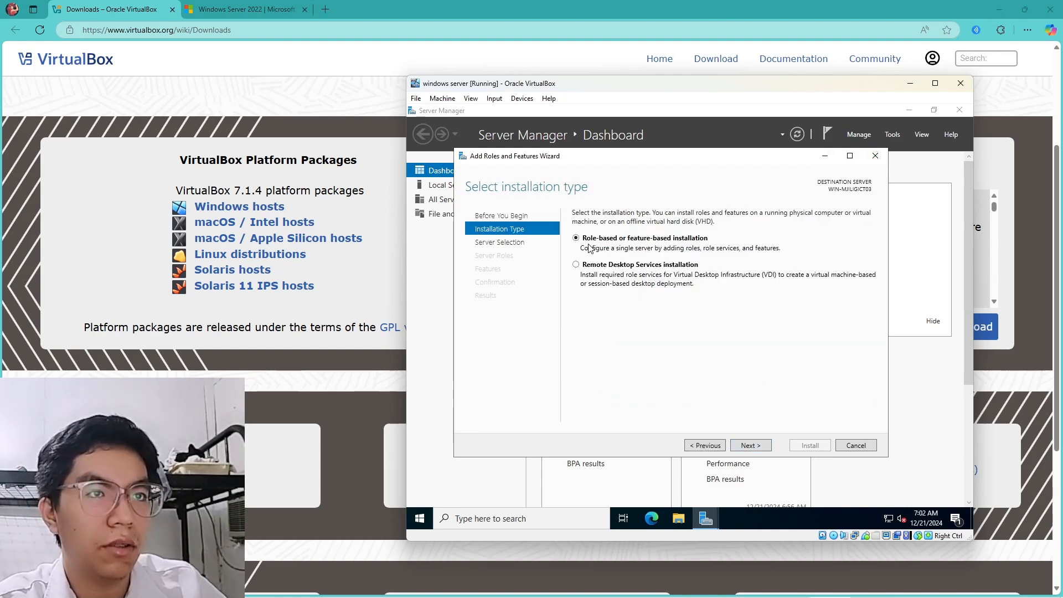
click(754, 447)
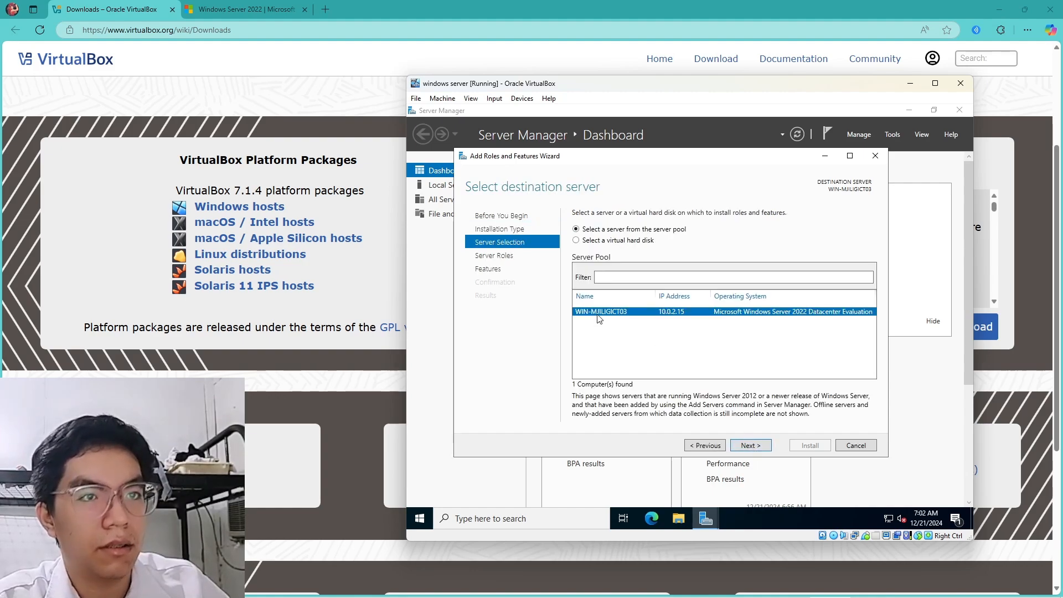
click(752, 446)
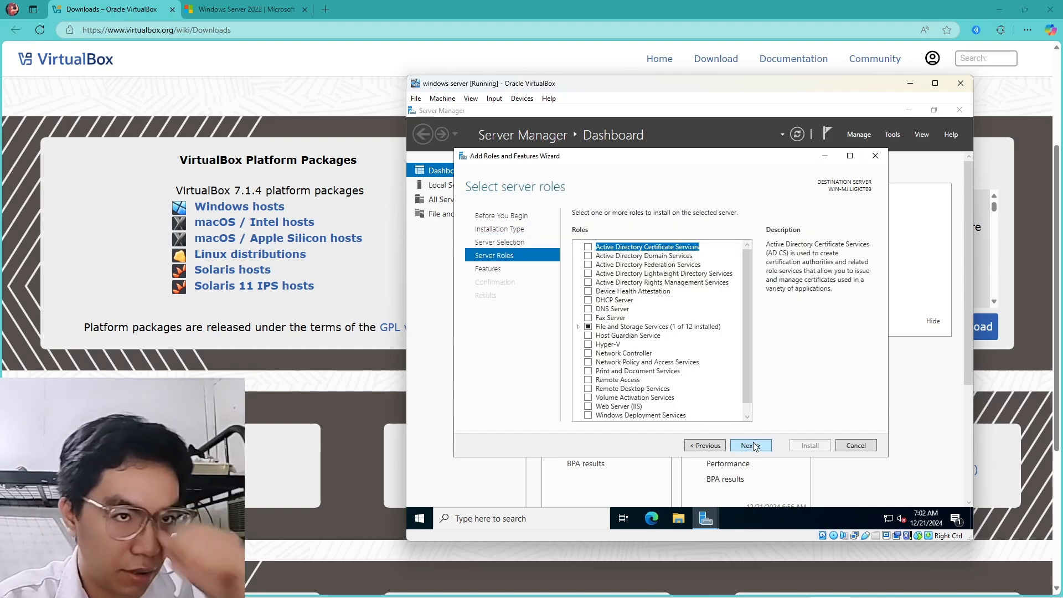
Select Active Directory Domain Services with its management features and install it
click(600, 257)
click(588, 256)
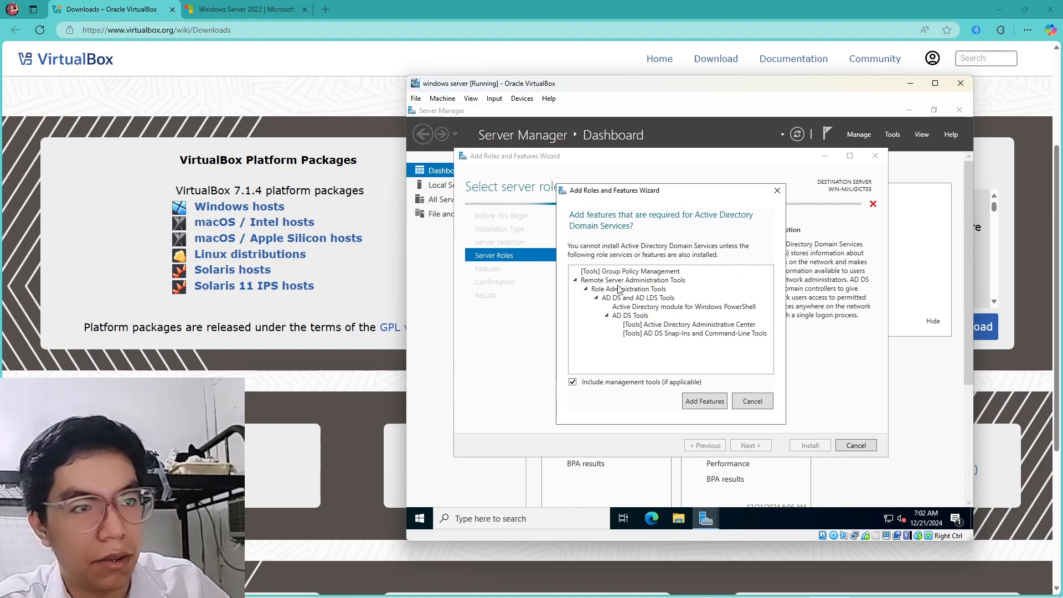
click(703, 401)
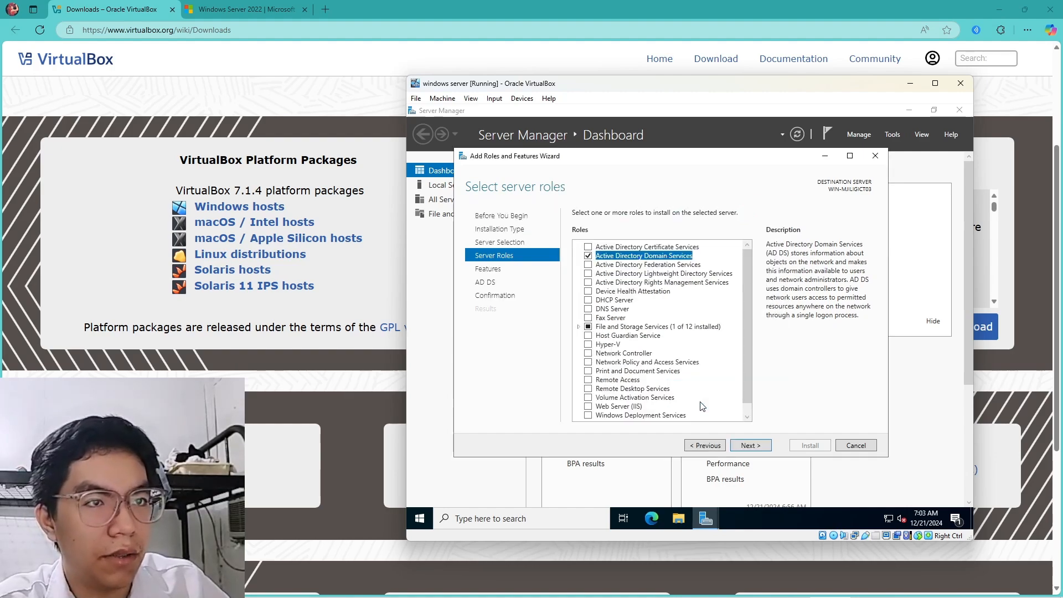
click(750, 446)
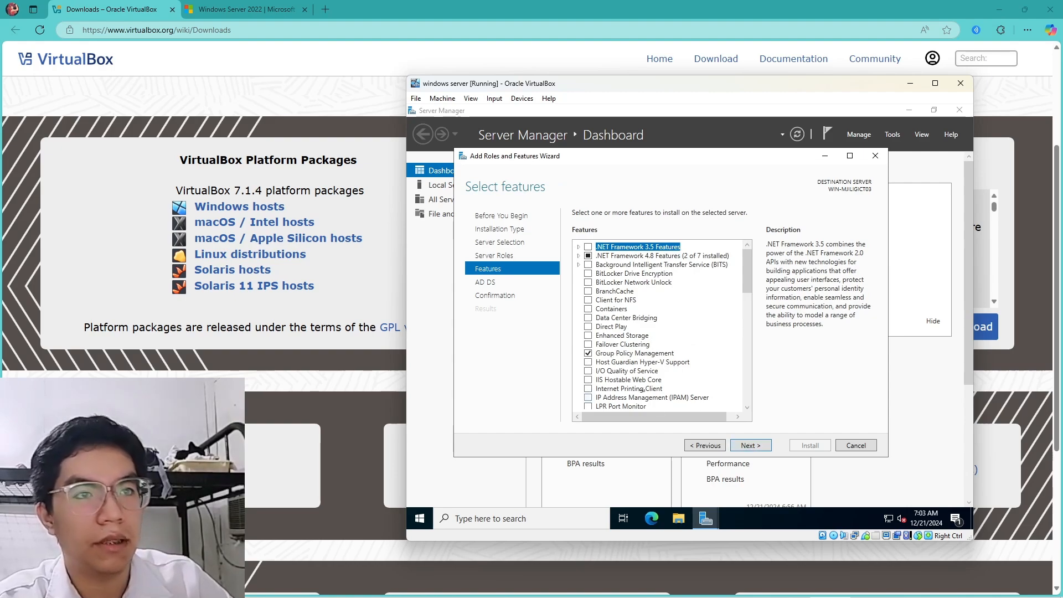
click(755, 447)
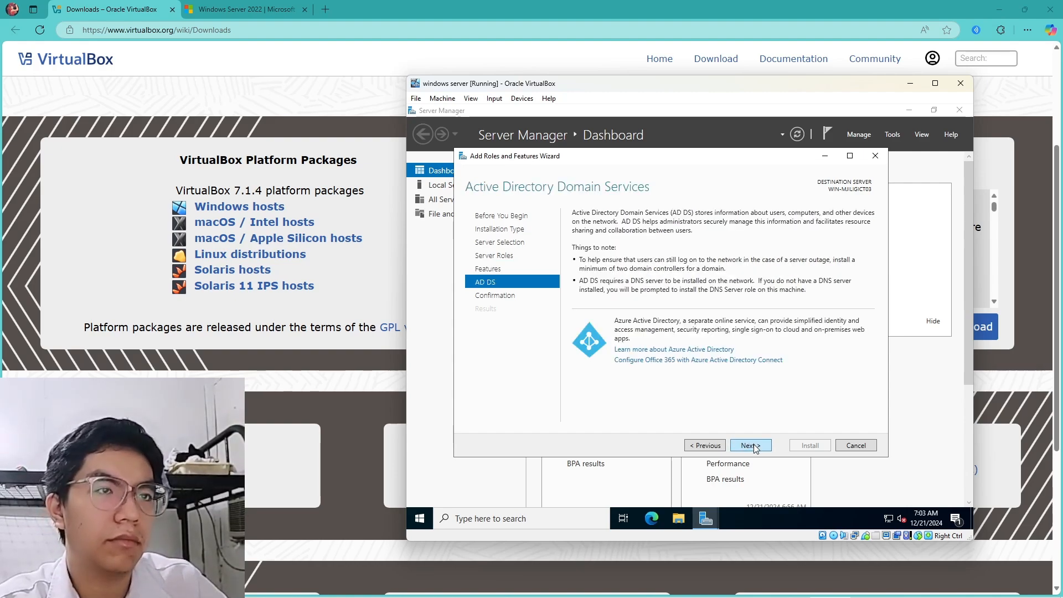
click(752, 446)
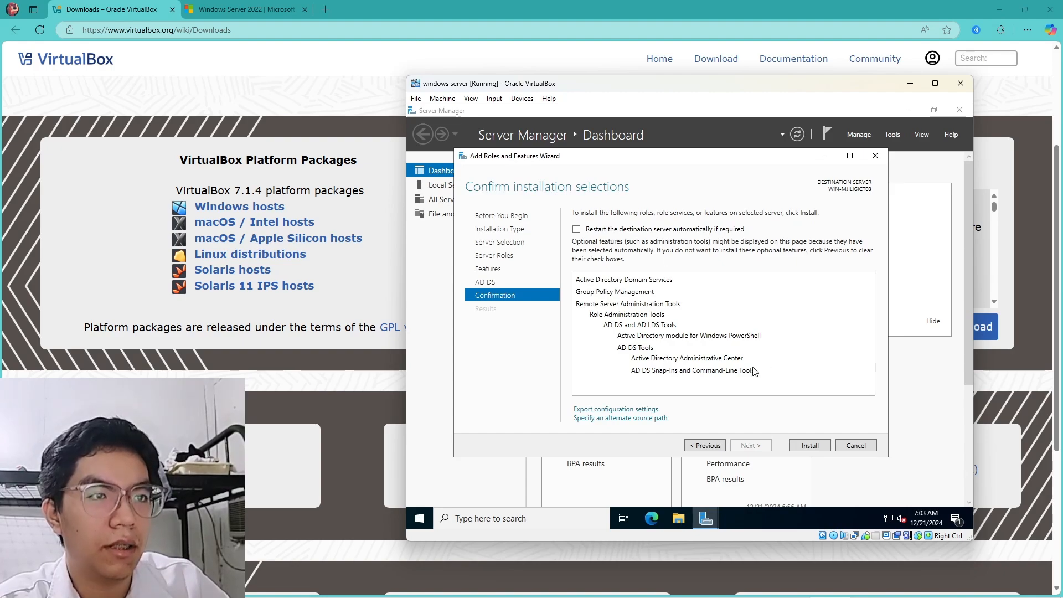
click(811, 447)
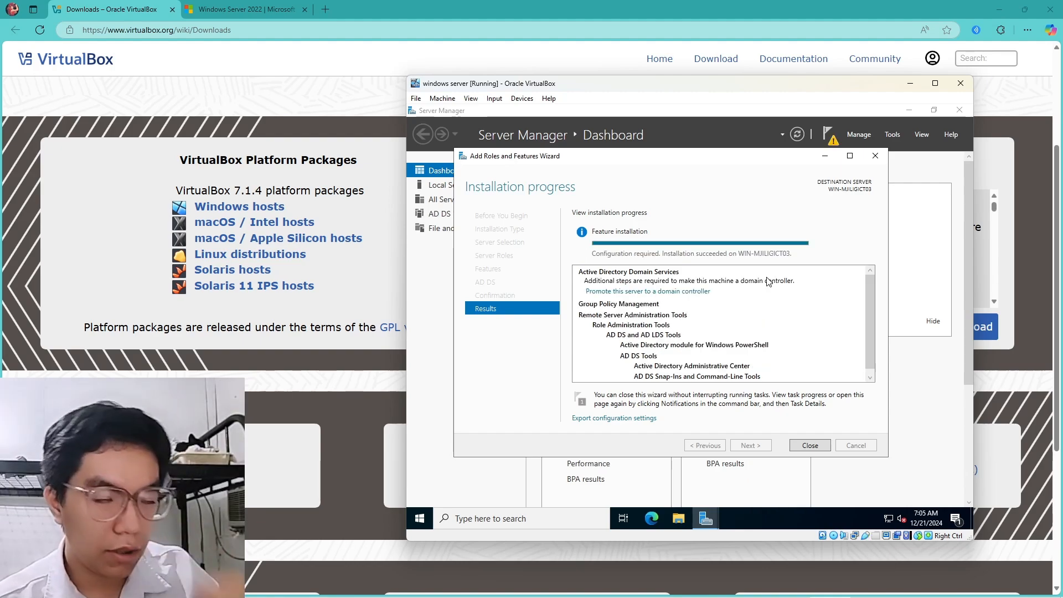
Promote the server by adding a new forest with root domain sample1.com
click(629, 292)
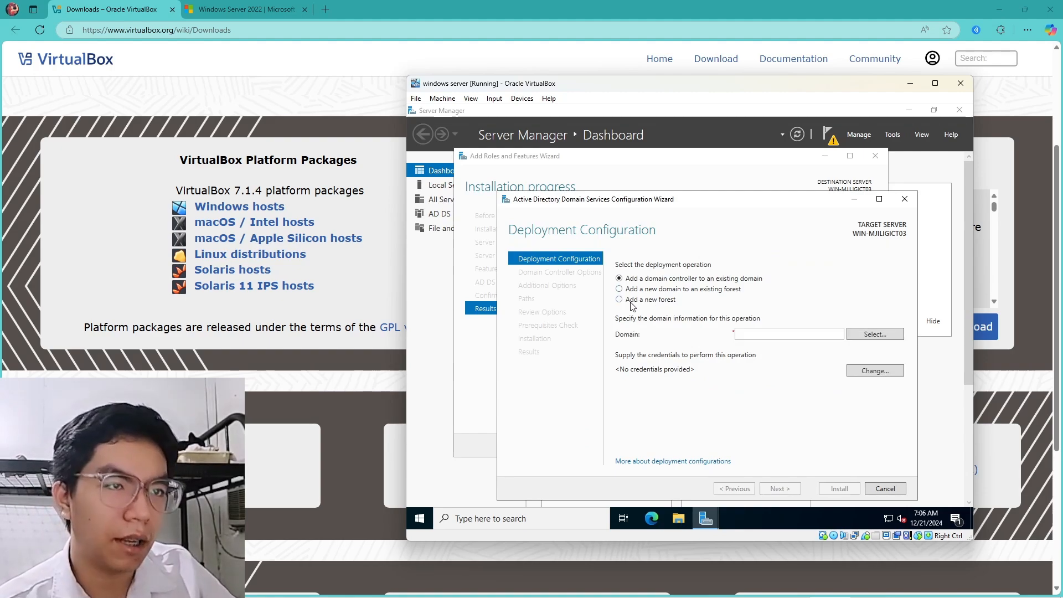
click(632, 301)
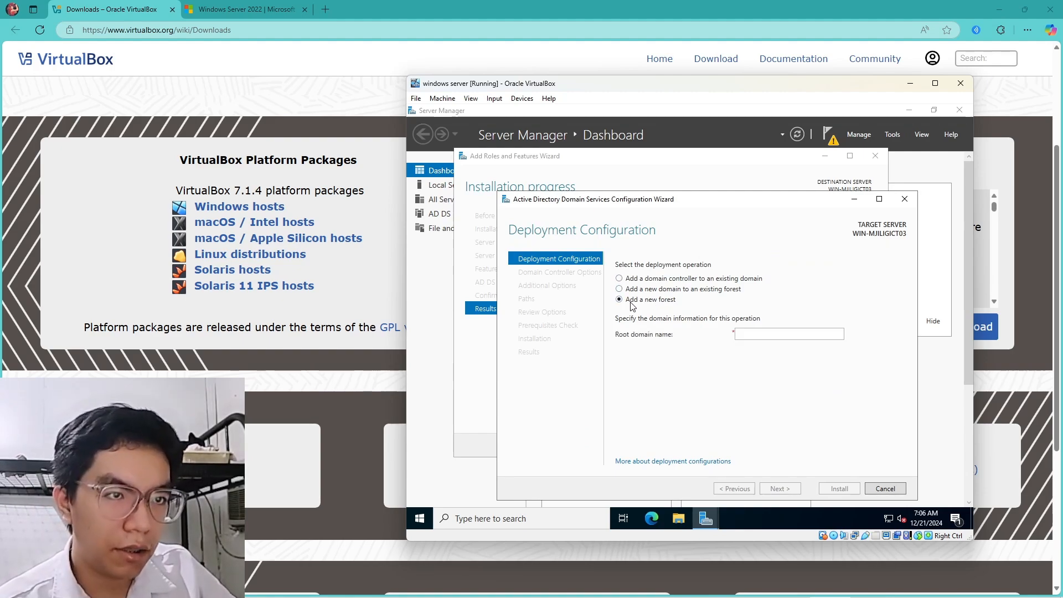
click(788, 337)
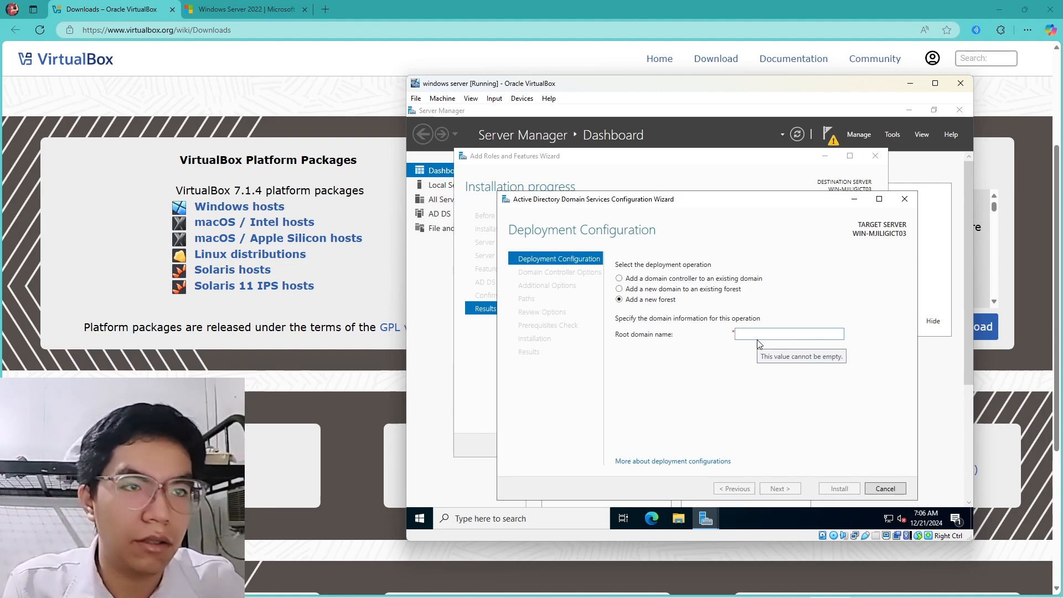
text(sampl)
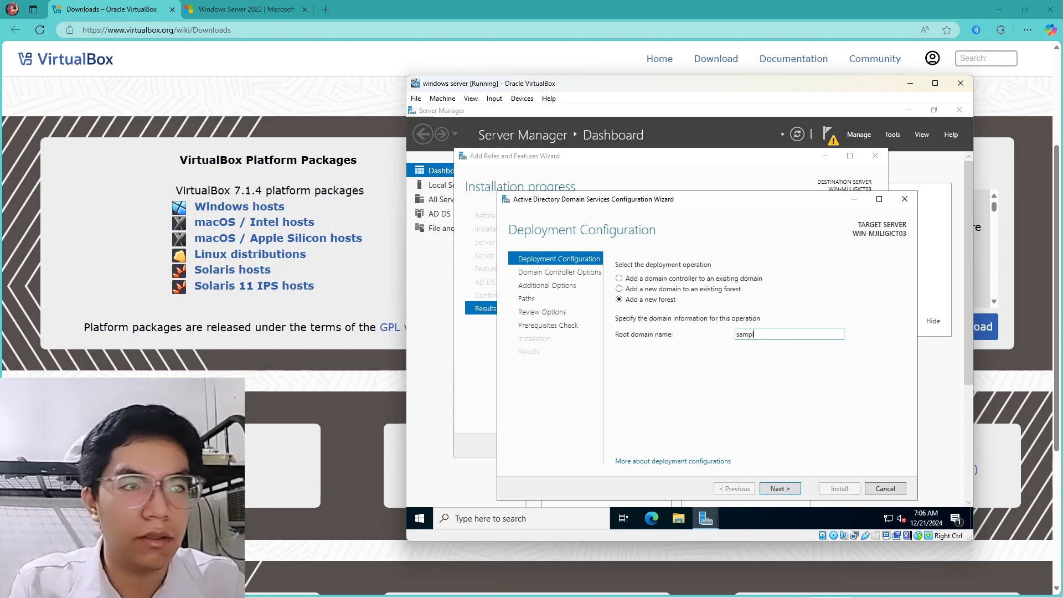
text(e1)
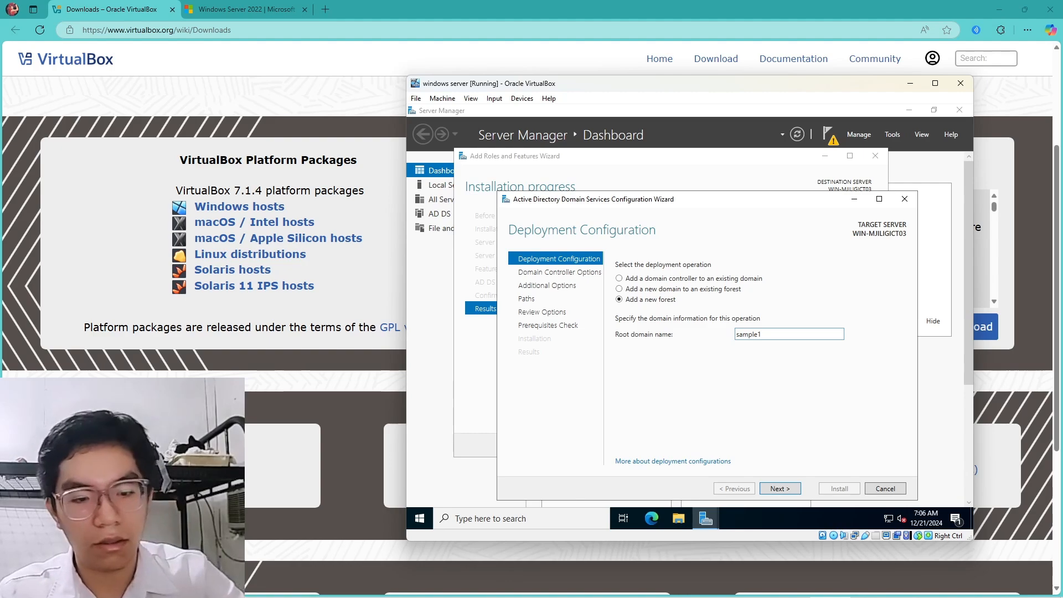
text(.com)
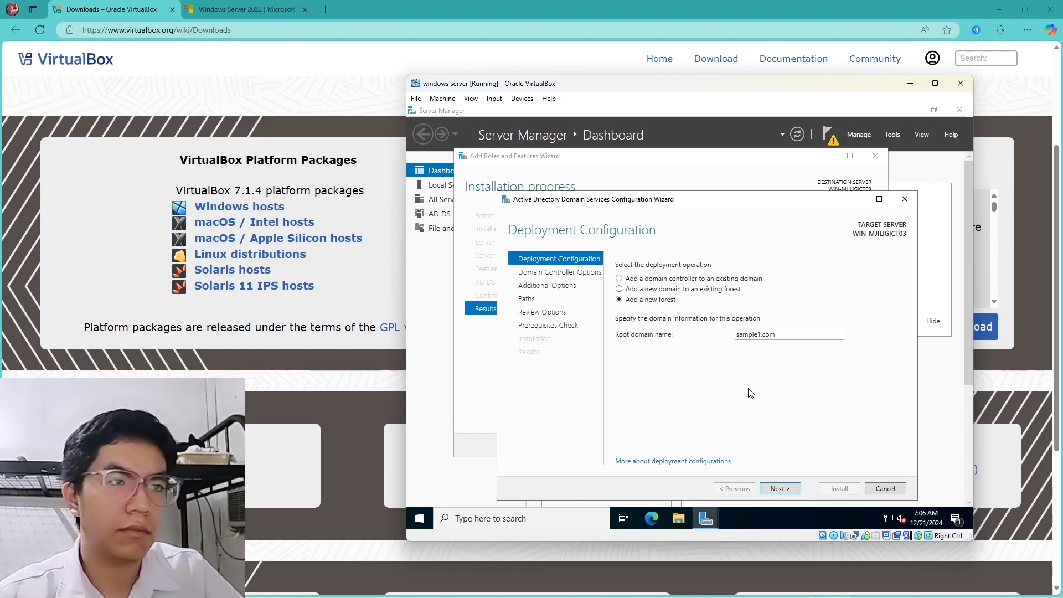
click(787, 489)
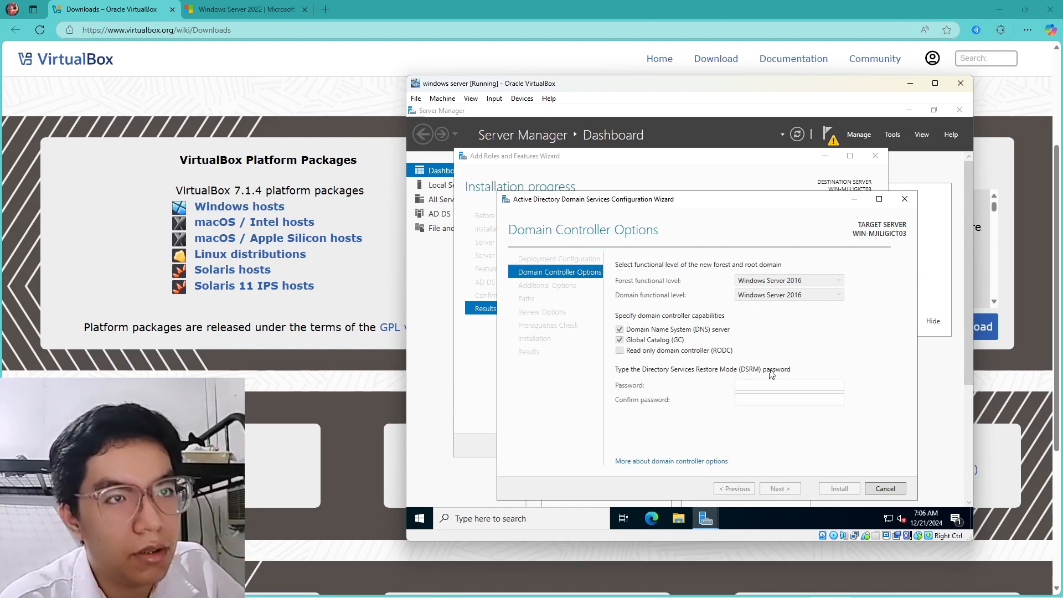
Enter and confirm the DSRM password, then continue past Domain Controller Options
click(749, 384)
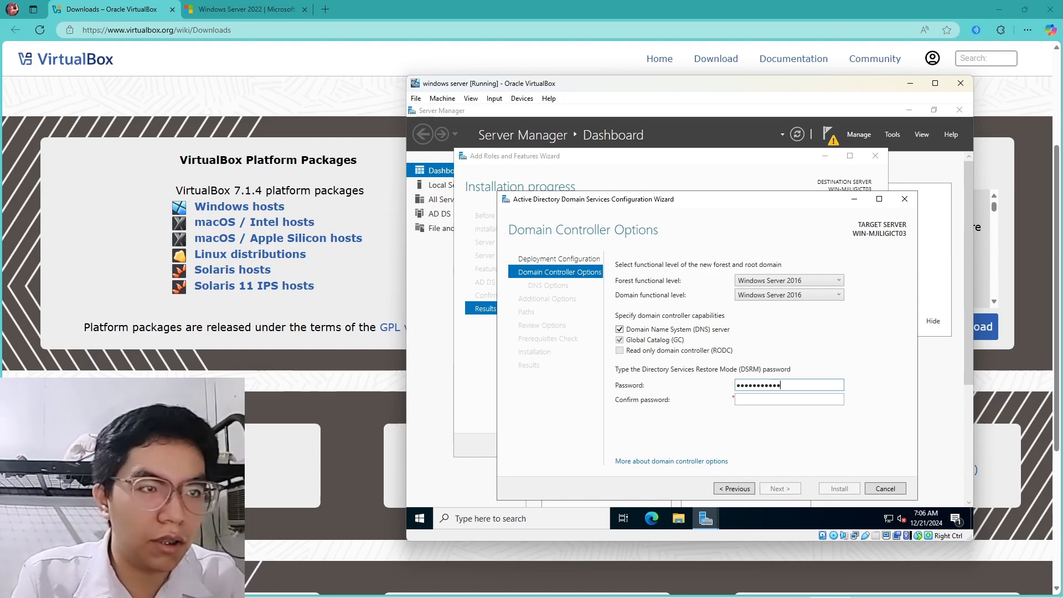
click(791, 401)
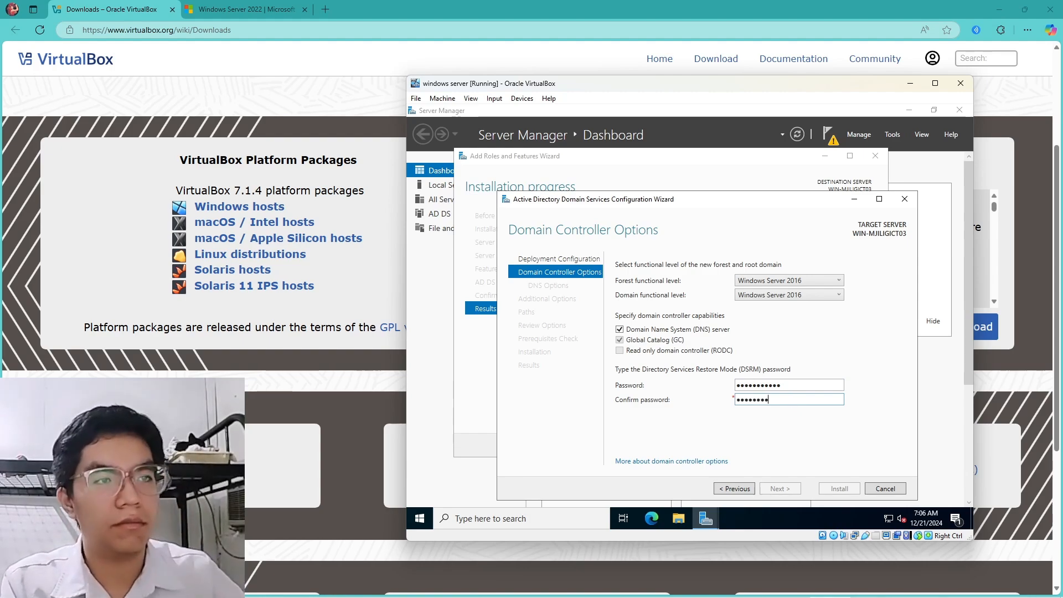
text(3)
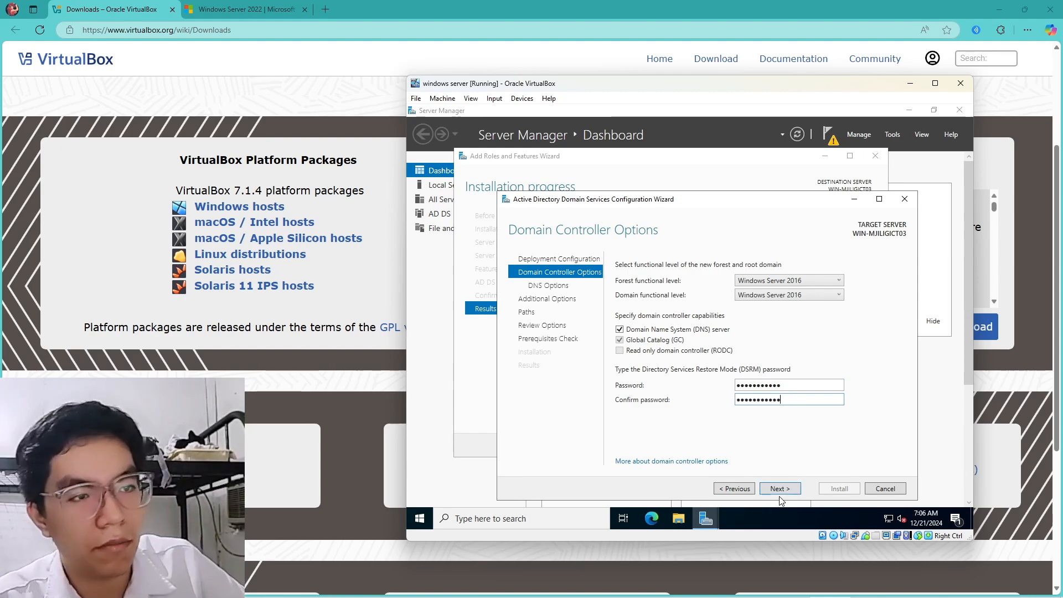
click(779, 488)
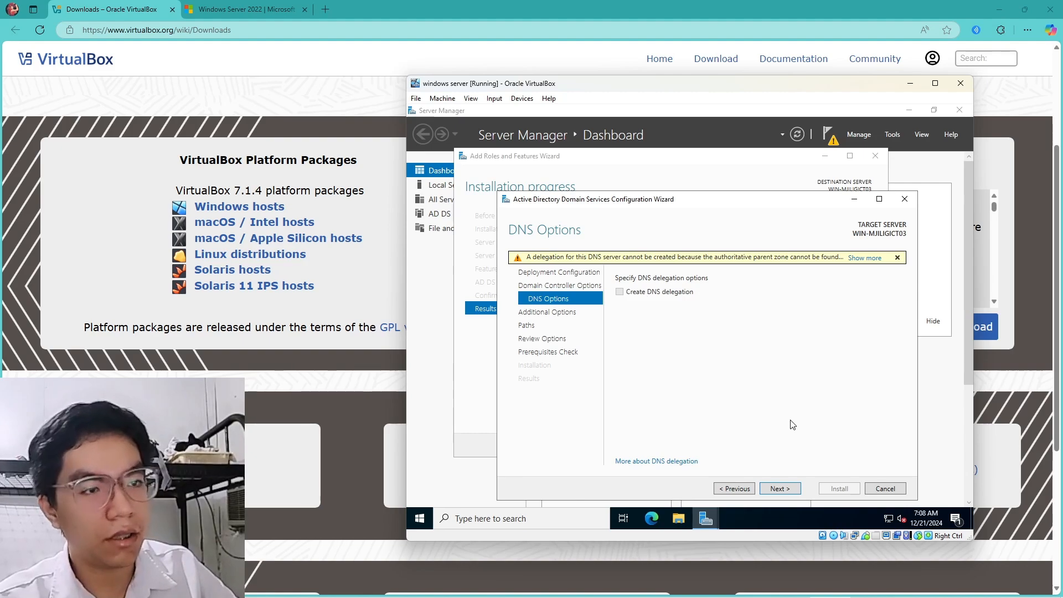
Keep NetBIOS name SAMPLE1 and default paths, and run the prerequisite checks
click(791, 490)
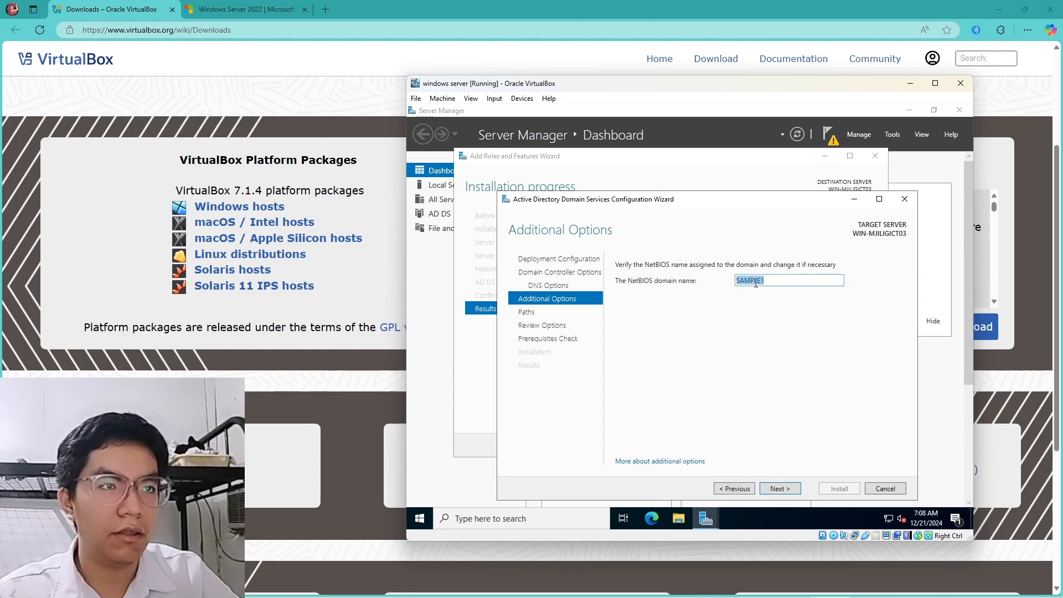
click(765, 285)
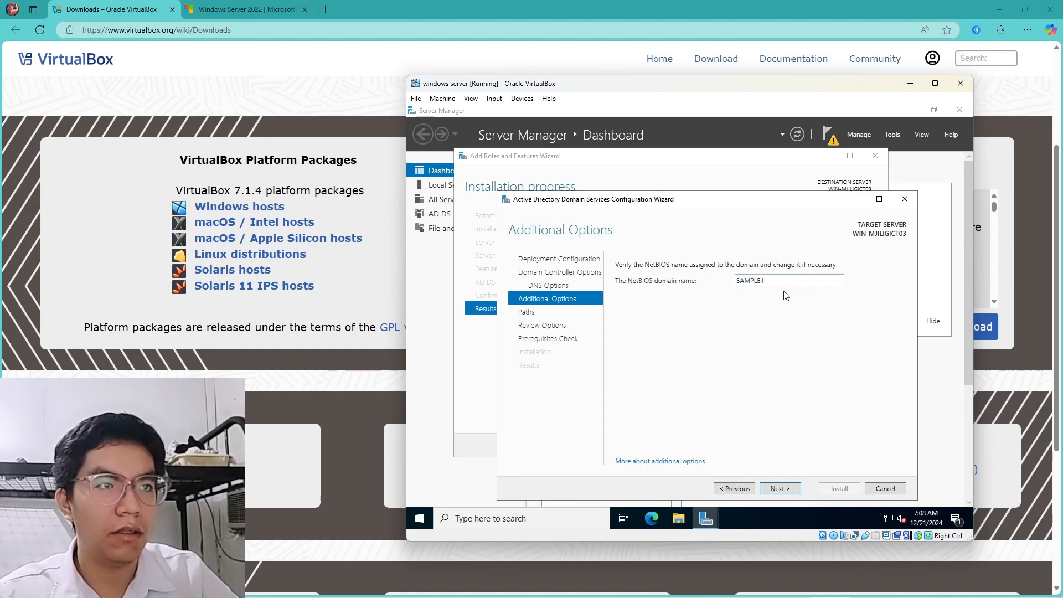
click(781, 489)
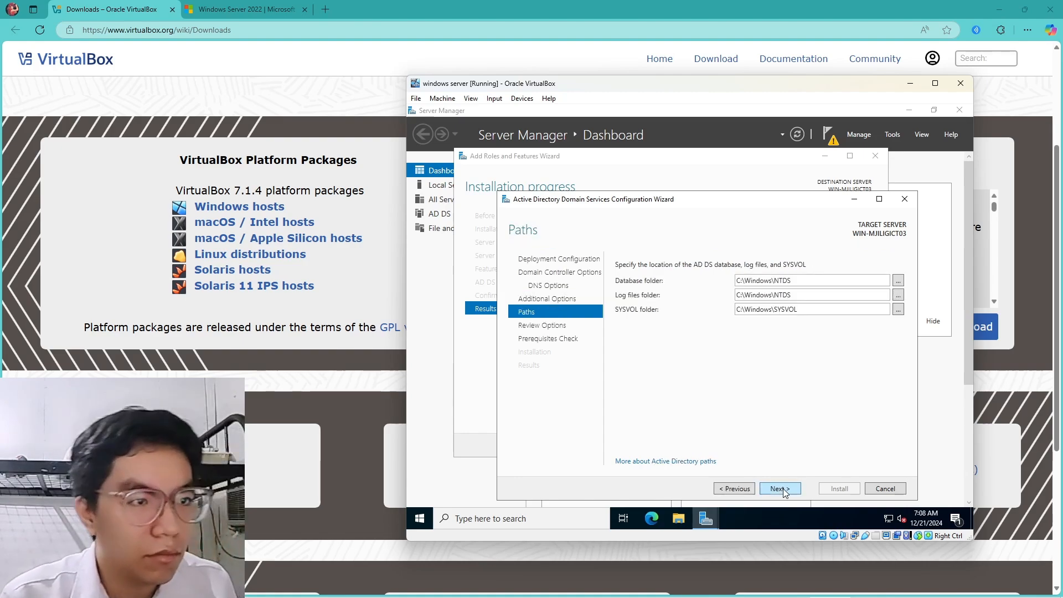
click(780, 489)
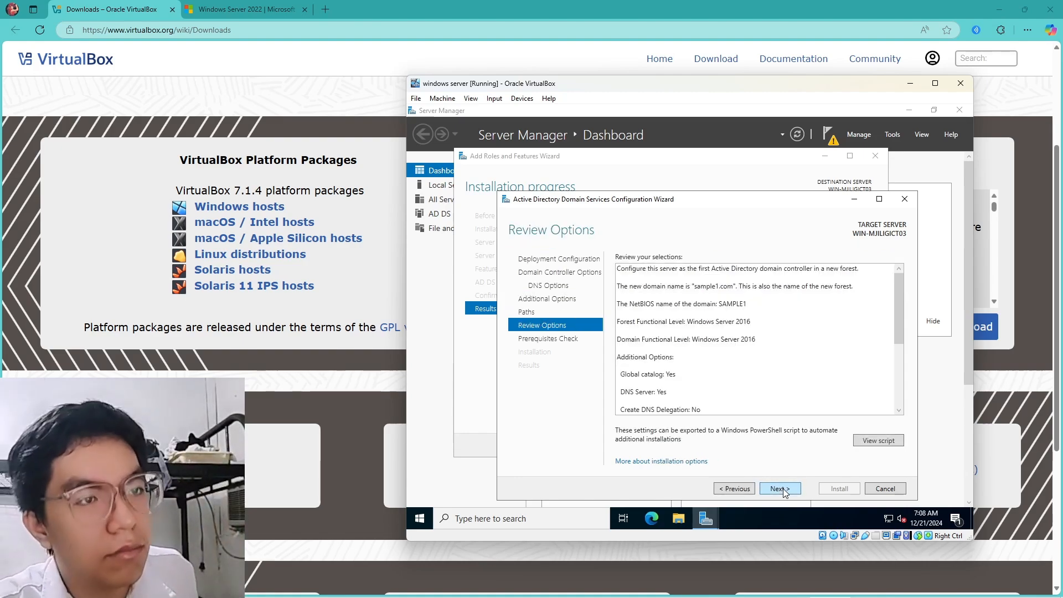
scroll(727, 376, down, 3)
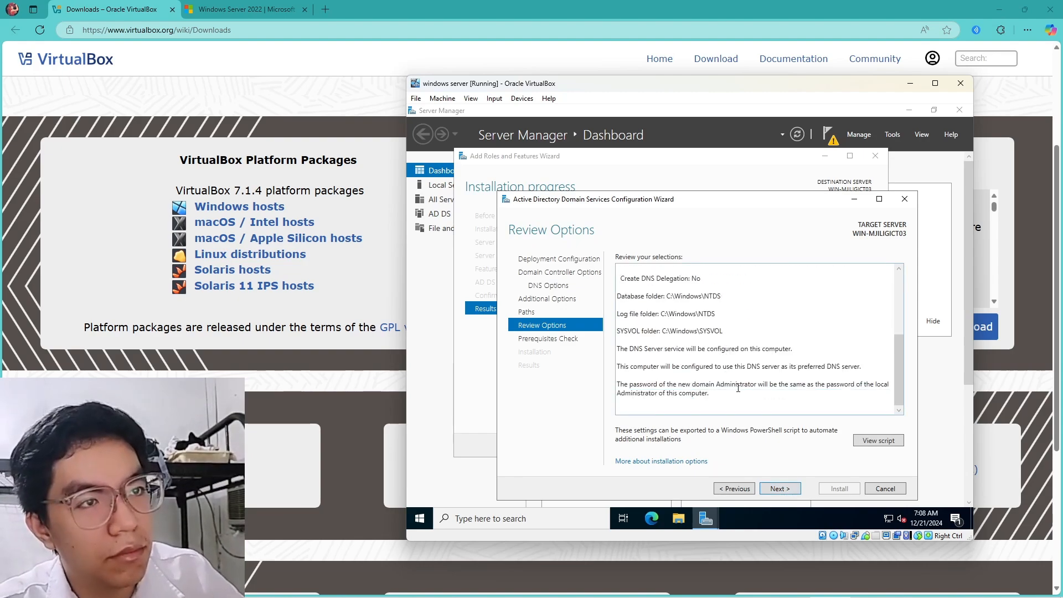
click(779, 489)
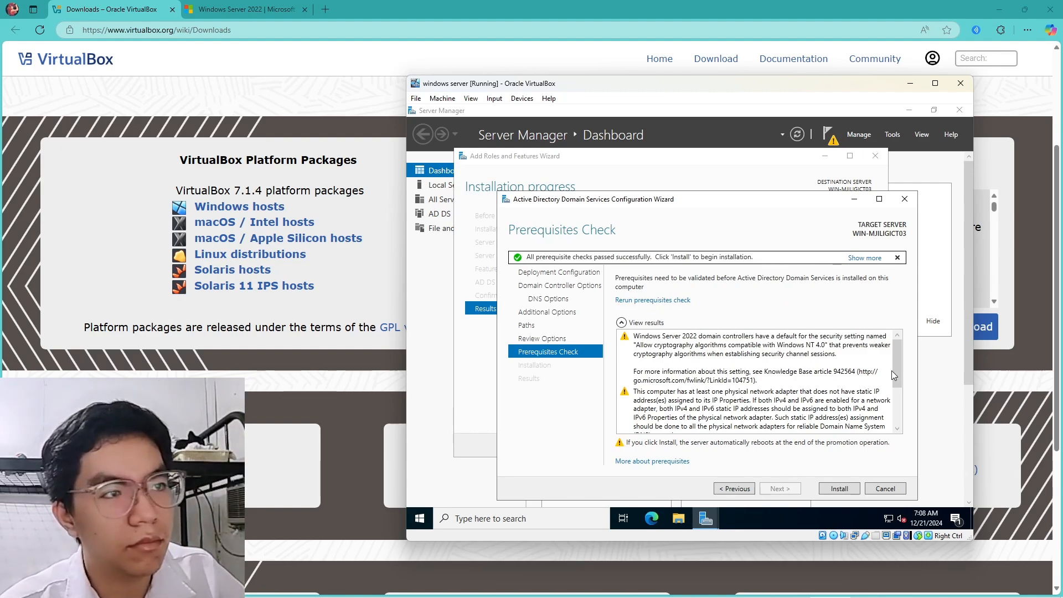
Review the prerequisite check results and install AD DS, letting the server reboot to its lock screen
scroll(891, 370, down, 3)
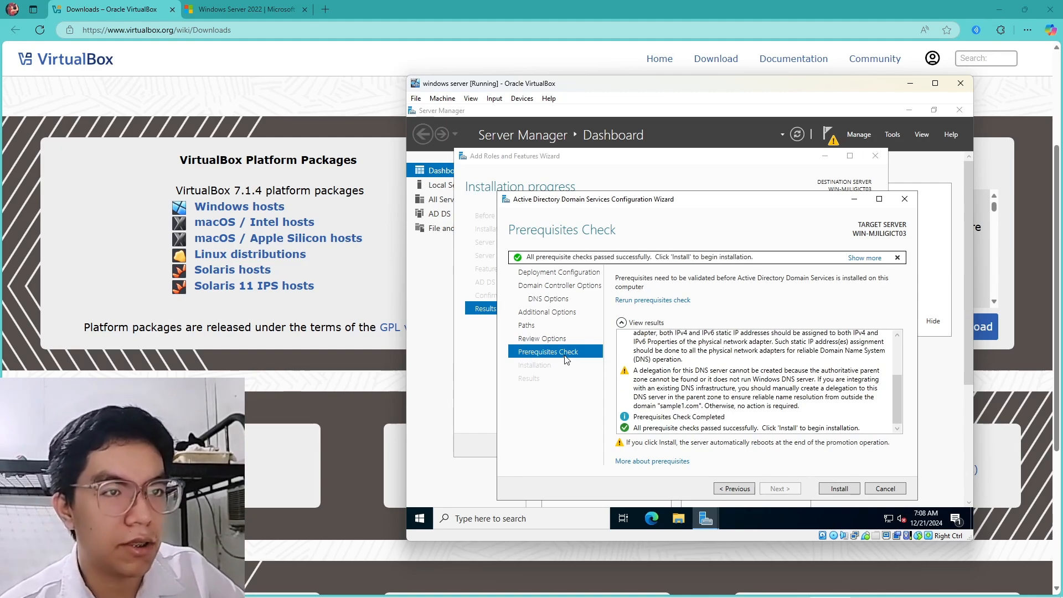
click(840, 488)
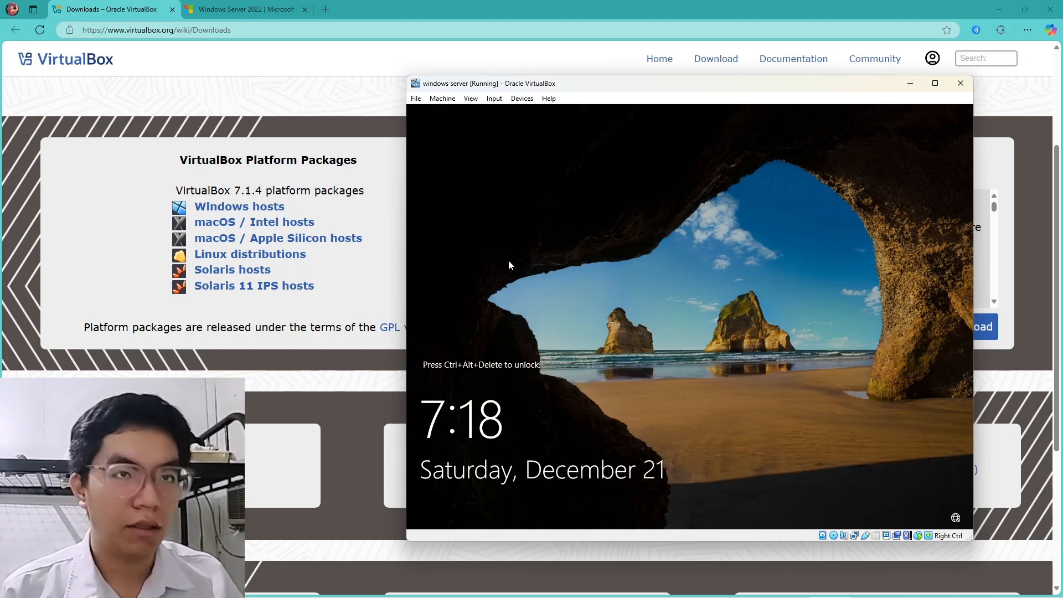
Send Ctrl-Alt-Del to the VM and sign in with the SAMPLE1 Administrator password
click(494, 98)
mouse_move(511, 114)
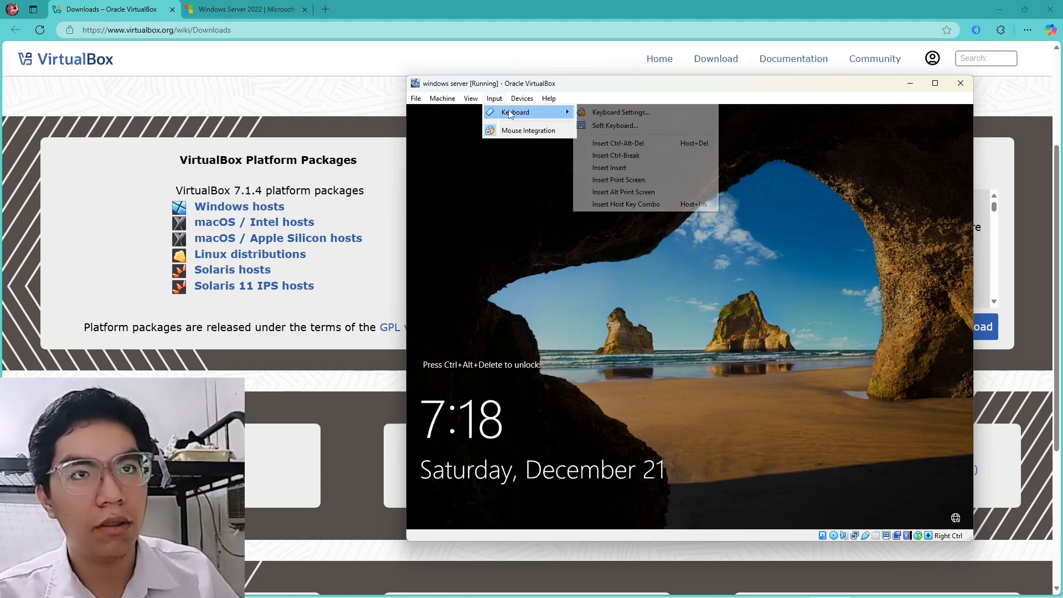
click(618, 142)
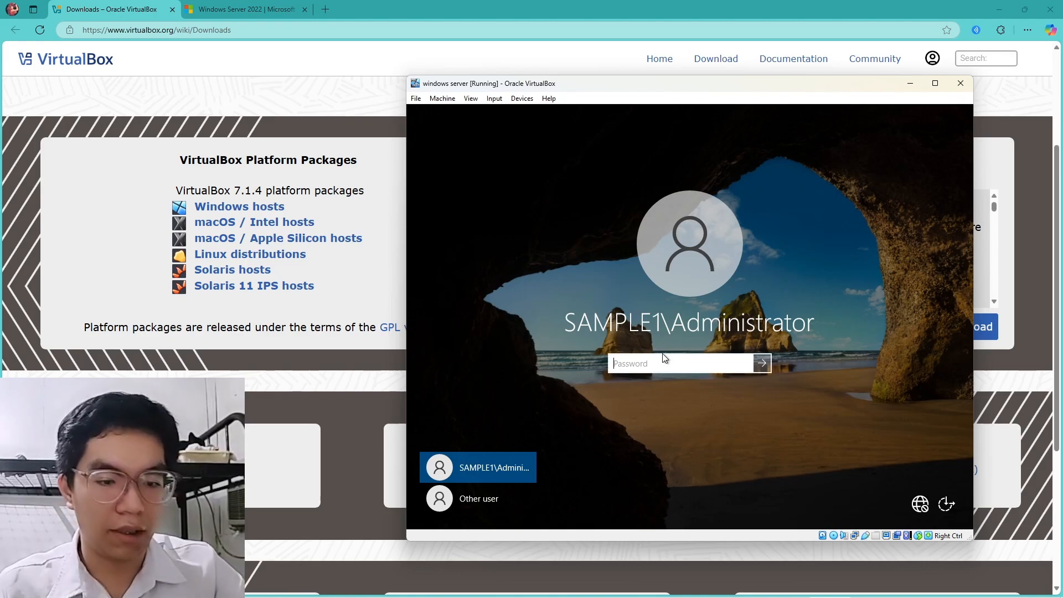
text(*)
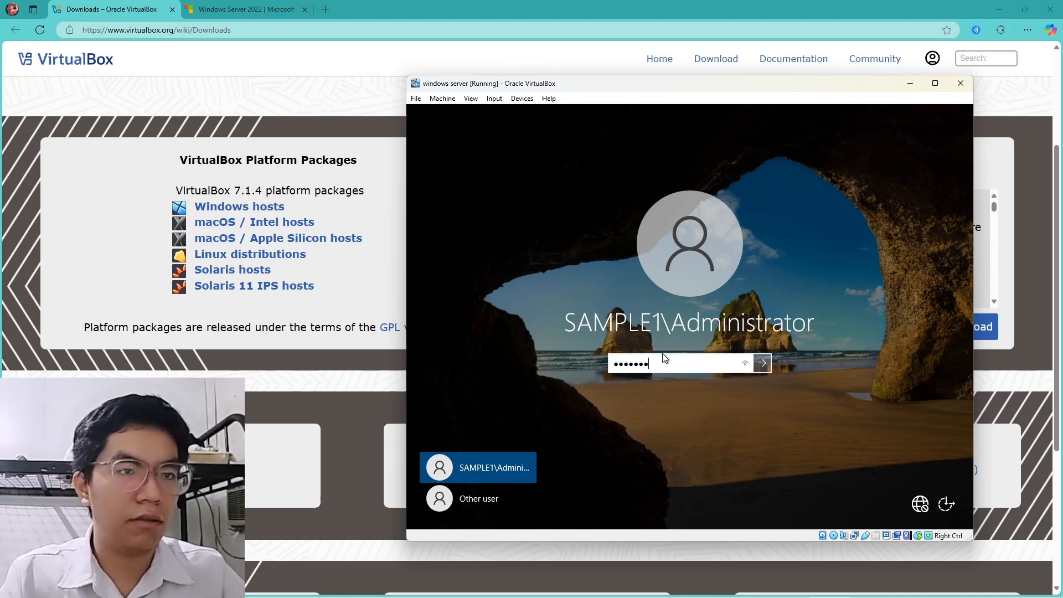
key(Return)
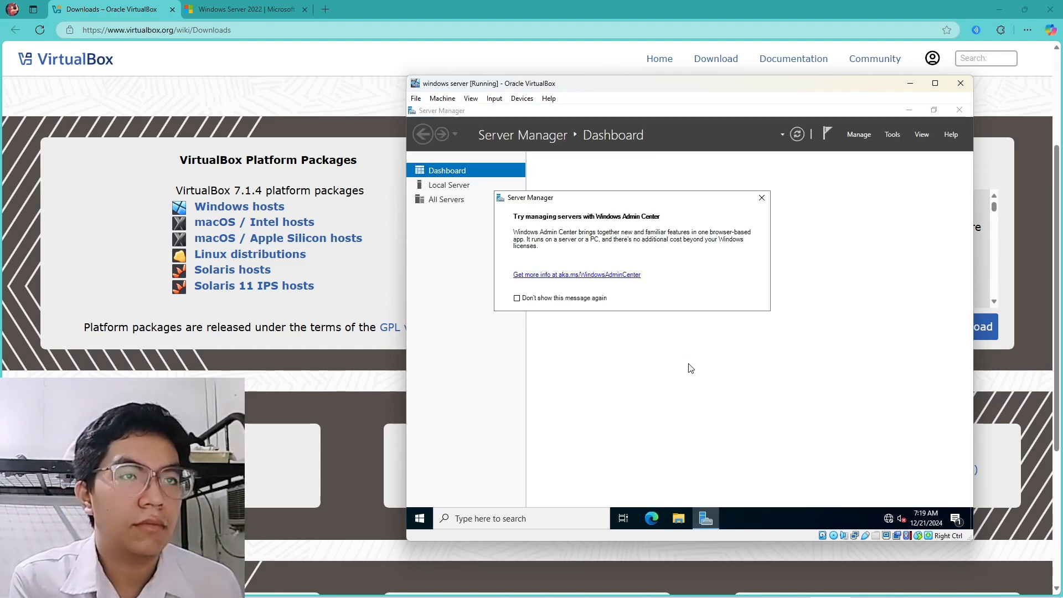
Dismiss the Windows Admin Center prompt and launch Active Directory Users and Computers from Tools
click(762, 198)
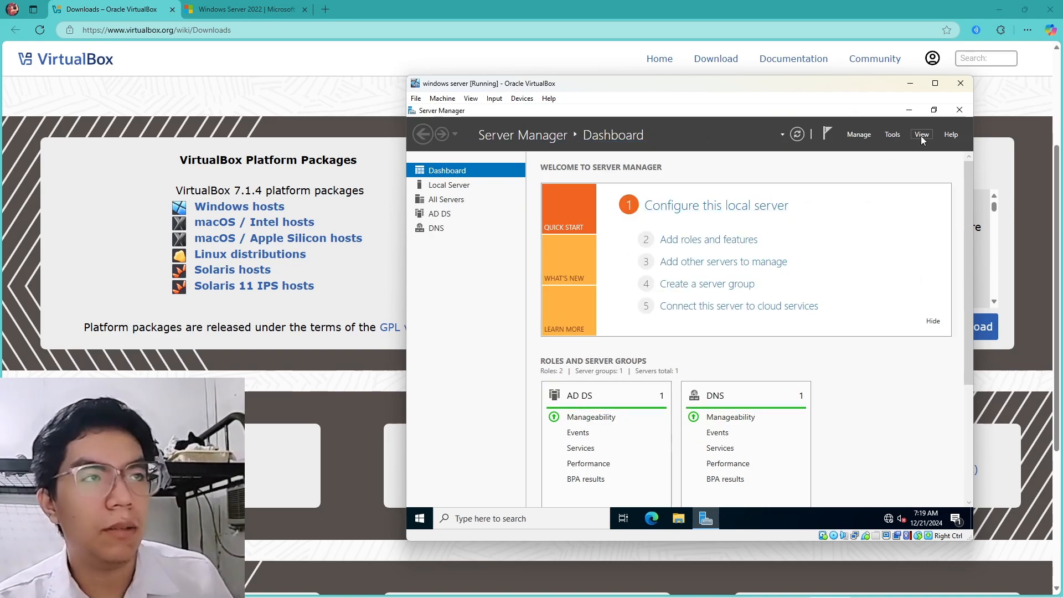
click(893, 135)
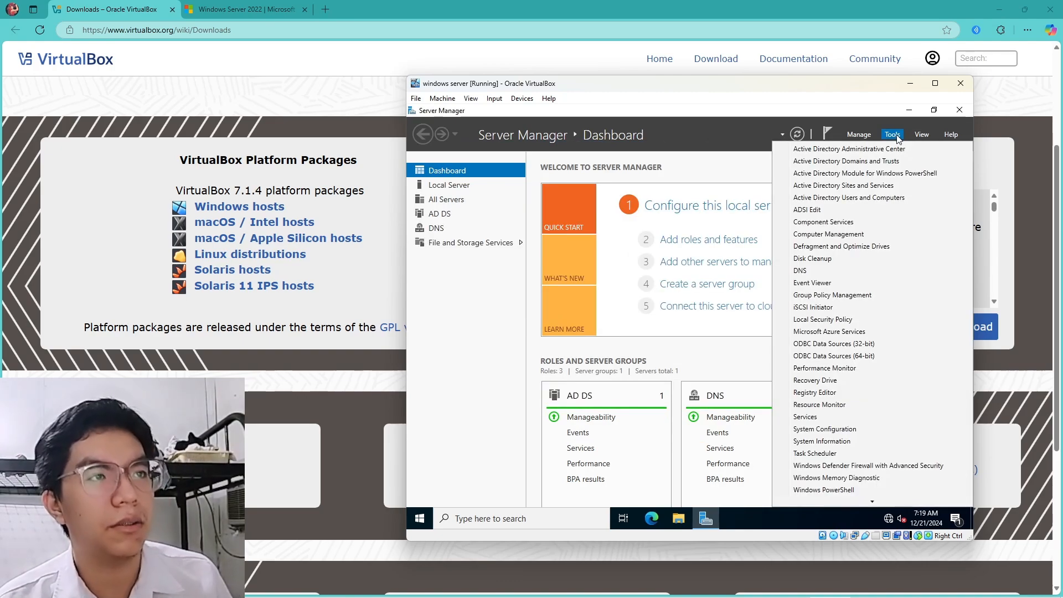
click(859, 203)
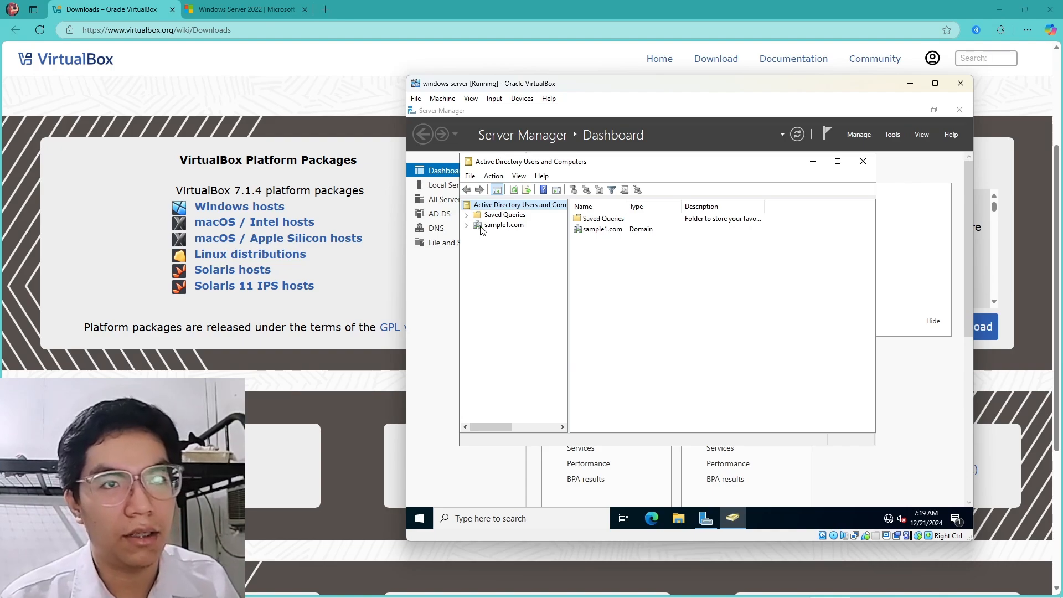
Expand the sample1.com domain to show its default containers
click(516, 227)
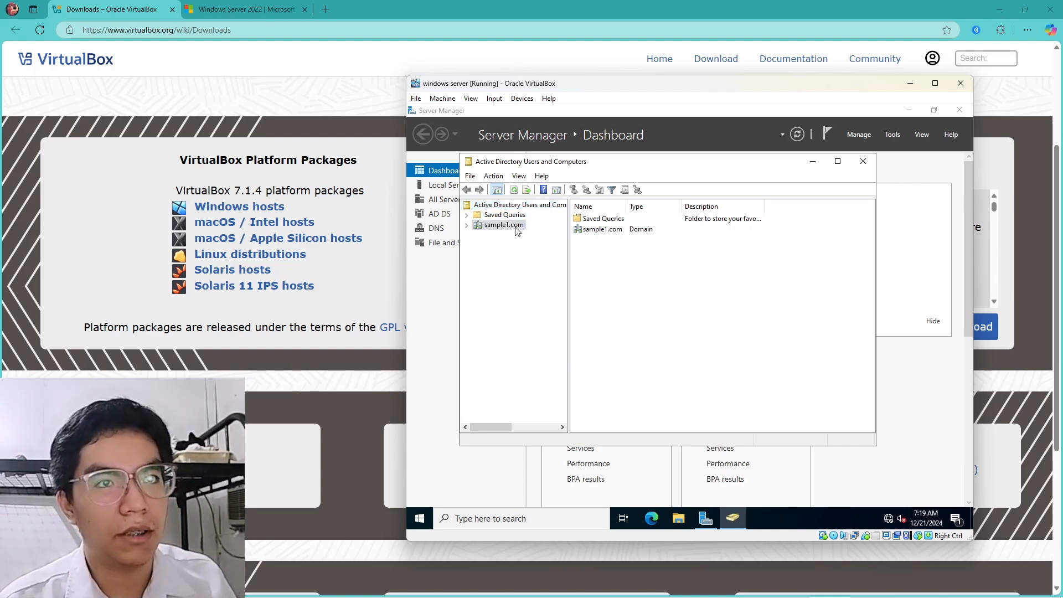
click(467, 226)
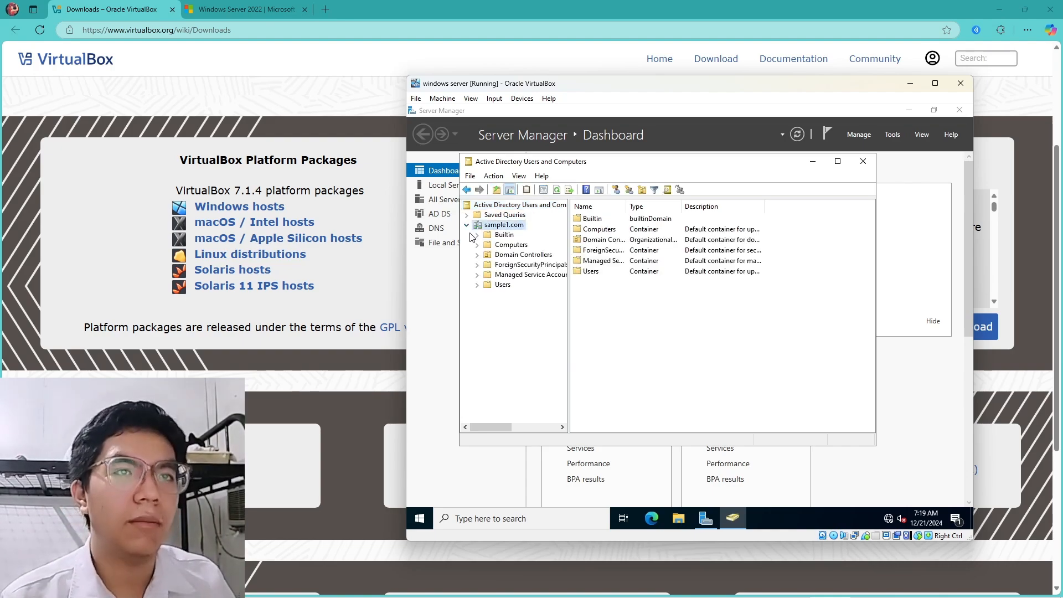
drag(599, 165, 636, 175)
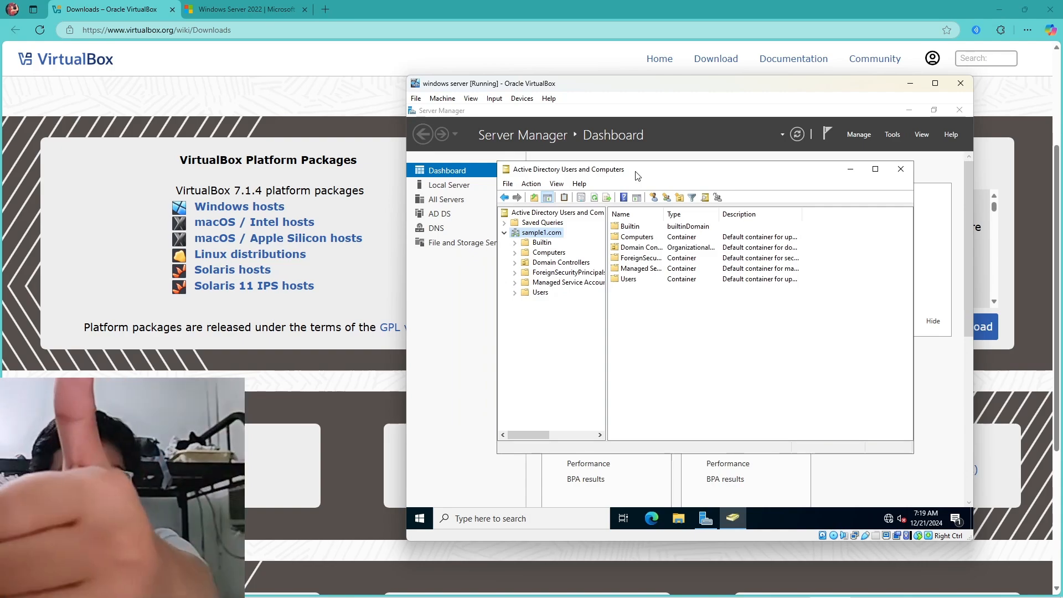